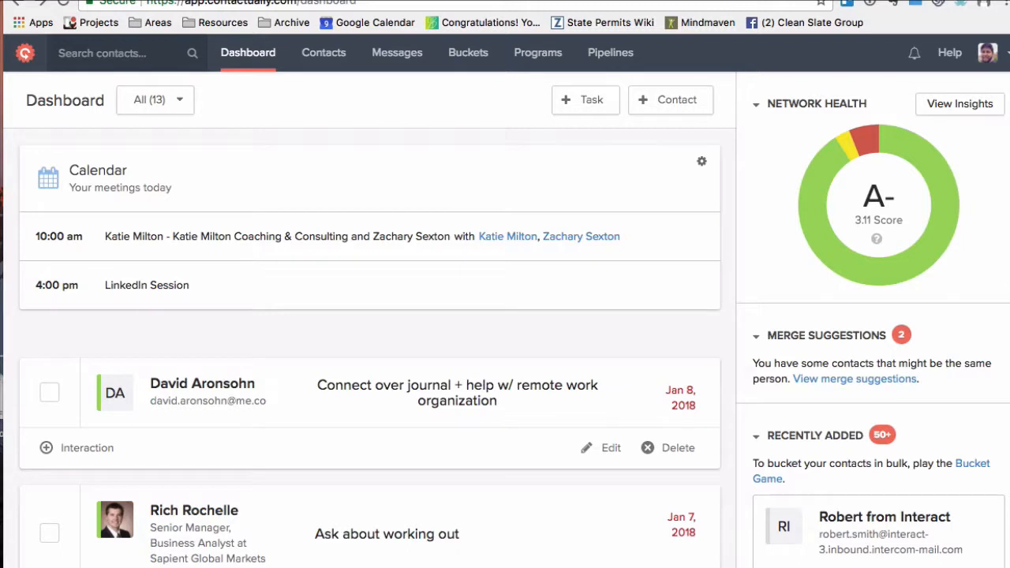
- Open the contact from today's 10:00 am meeting and add them to the Talent Pool and Joint Venture buckets
scroll(323, 339, down, 1)
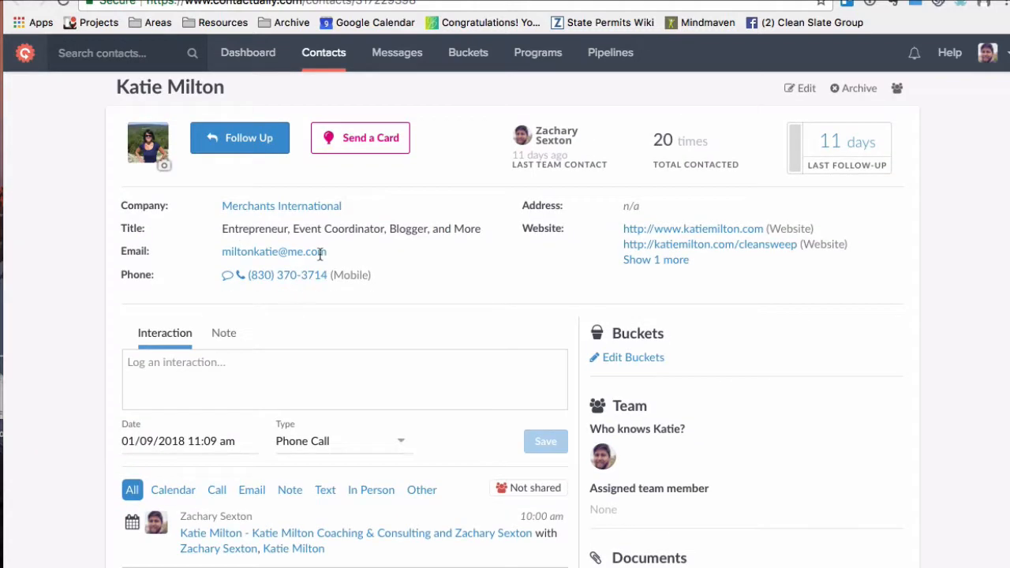
scroll(342, 305, down, 4)
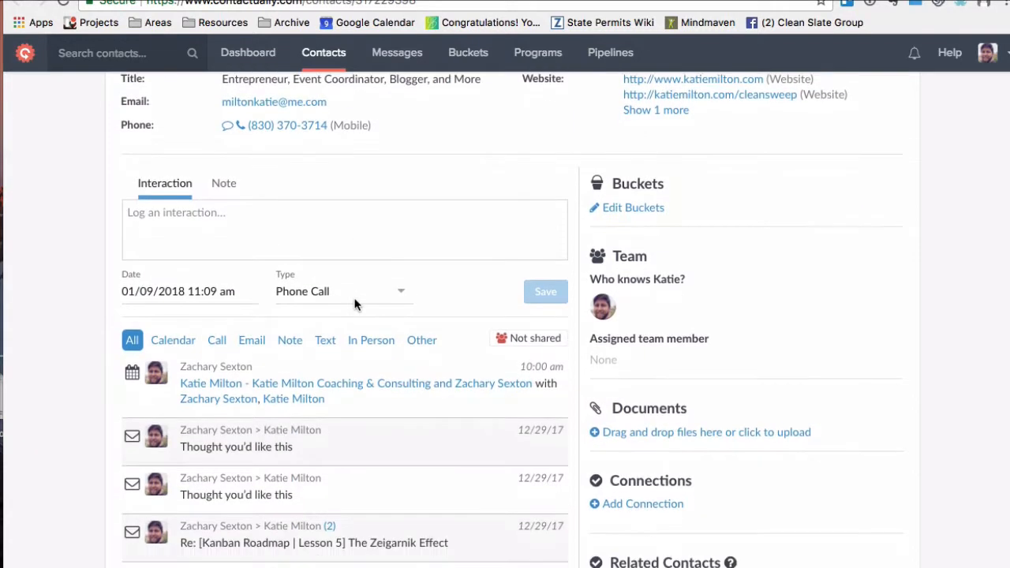
scroll(354, 303, up, 1)
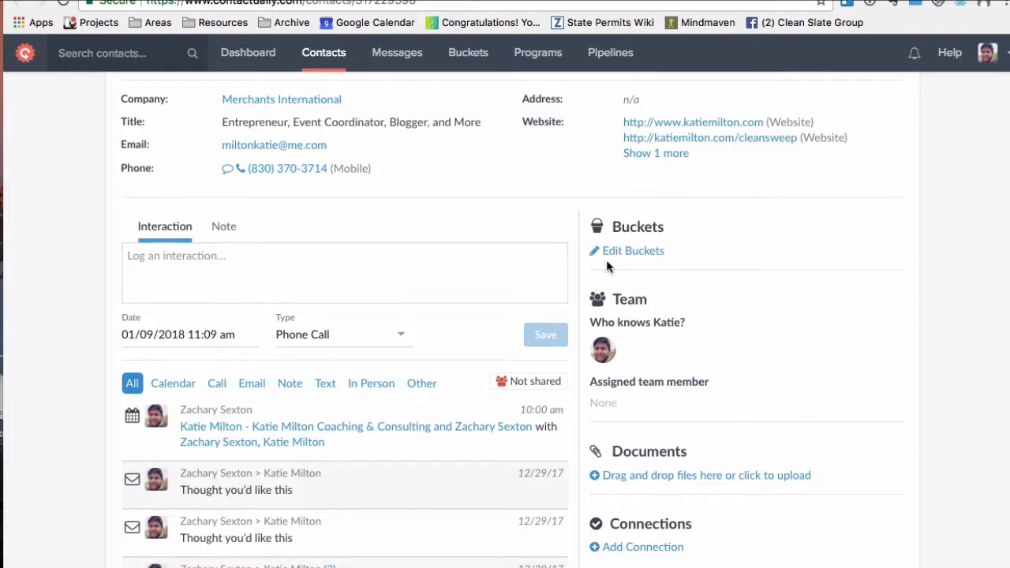
click(637, 252)
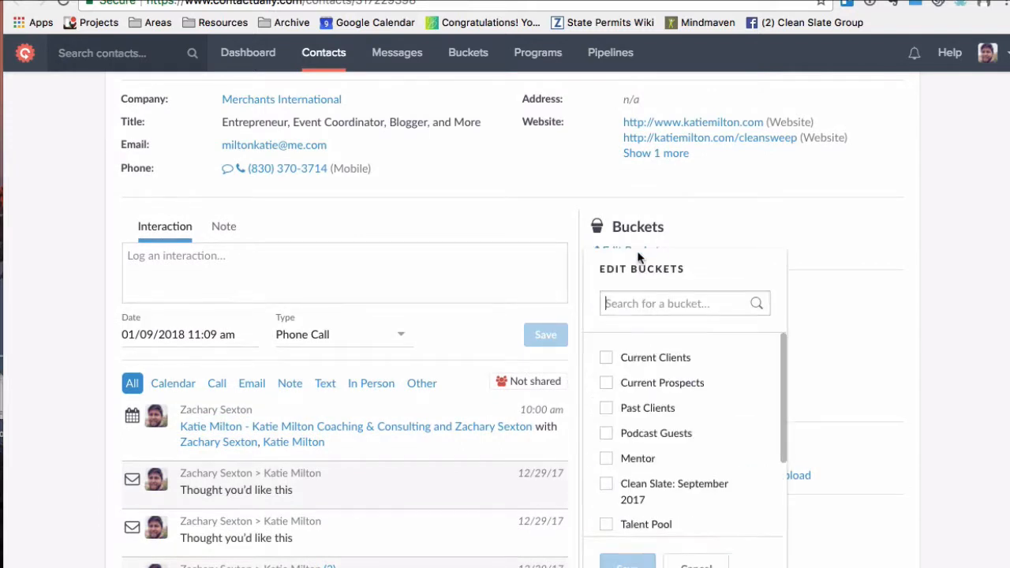
scroll(678, 422, down, 1)
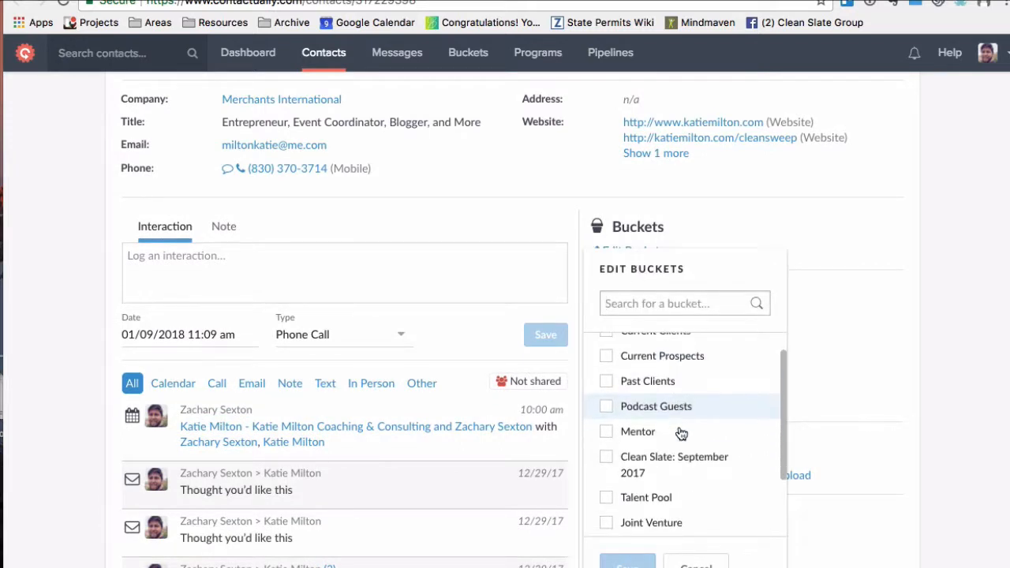
click(608, 496)
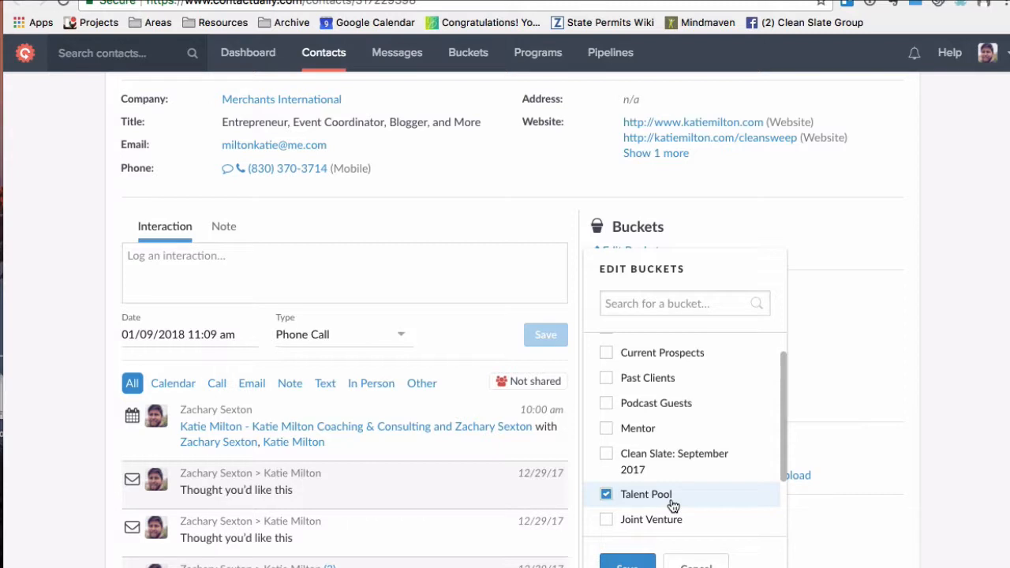
scroll(669, 499, down, 1)
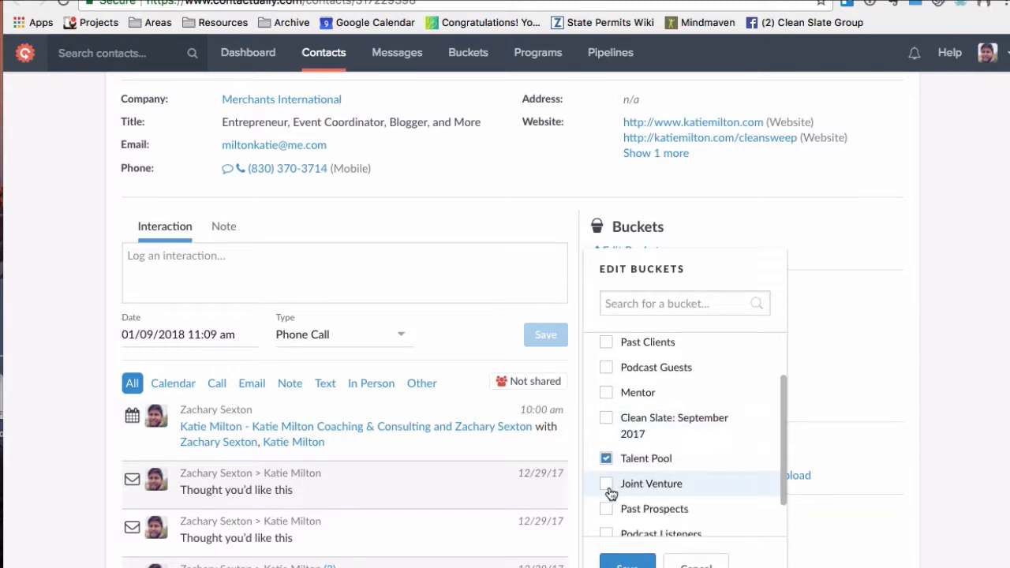
click(610, 491)
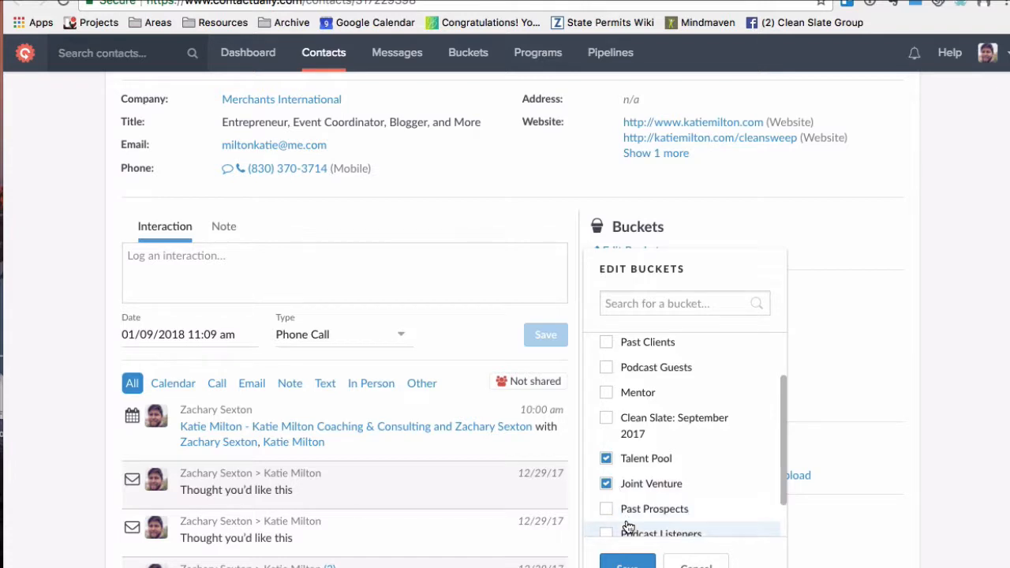
scroll(651, 482, down, 1)
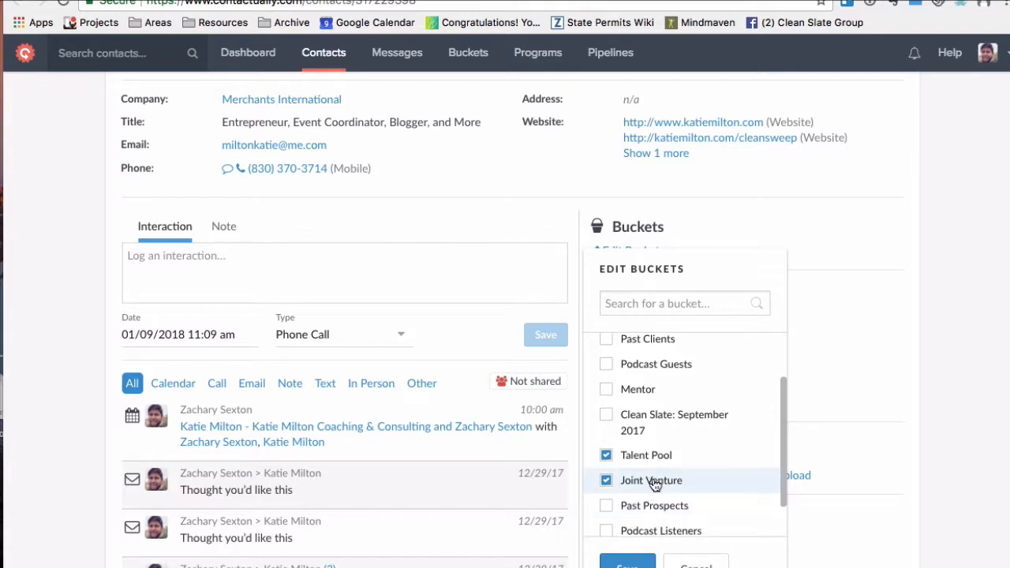
scroll(654, 483, down, 2)
scroll(667, 487, down, 1)
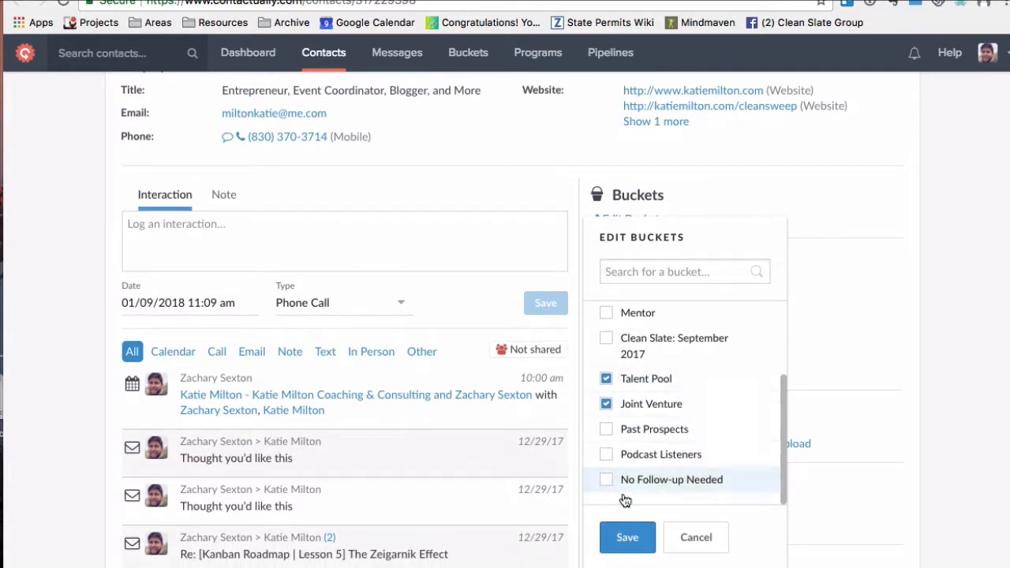
click(629, 538)
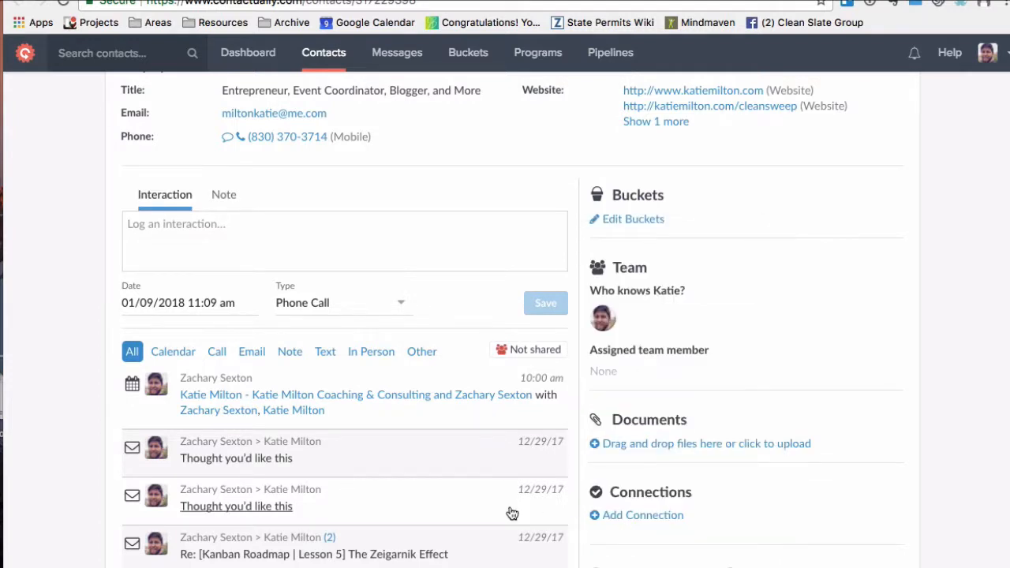
- Log a Phone Call interaction on the contact reading "Do a presentation on beginner and advanced productivity topics."
scroll(505, 410, up, 4)
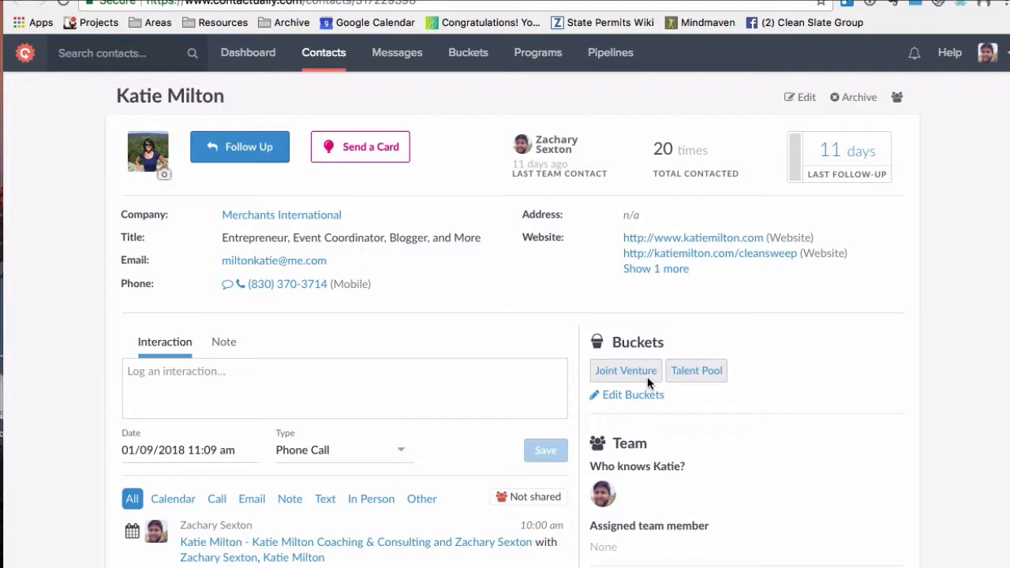
click(221, 383)
text(Do a pre)
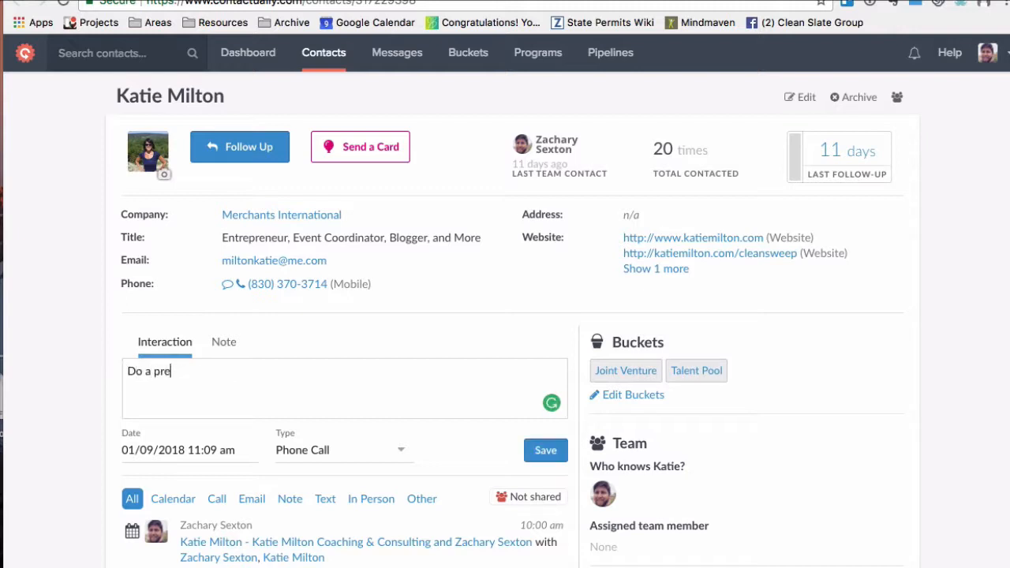
text(sentation on beginner a)
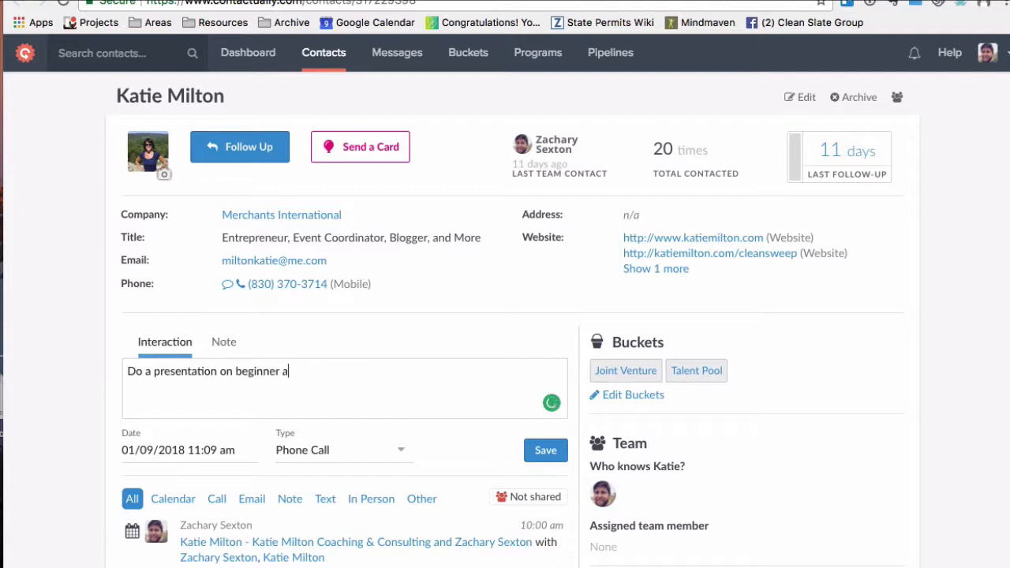
text(nd advanced productivity topic)
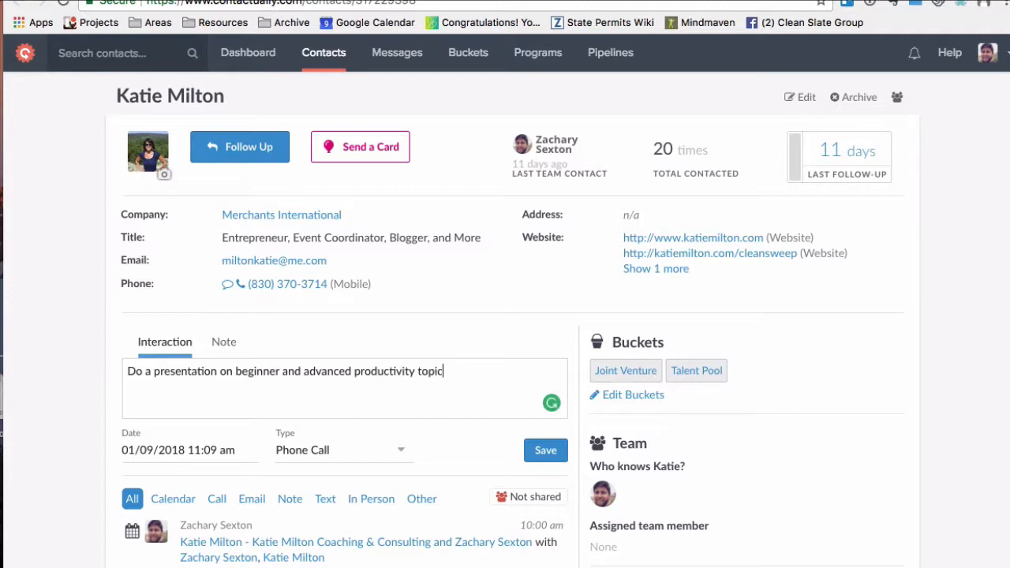
text(s.)
drag(464, 374, 61, 379)
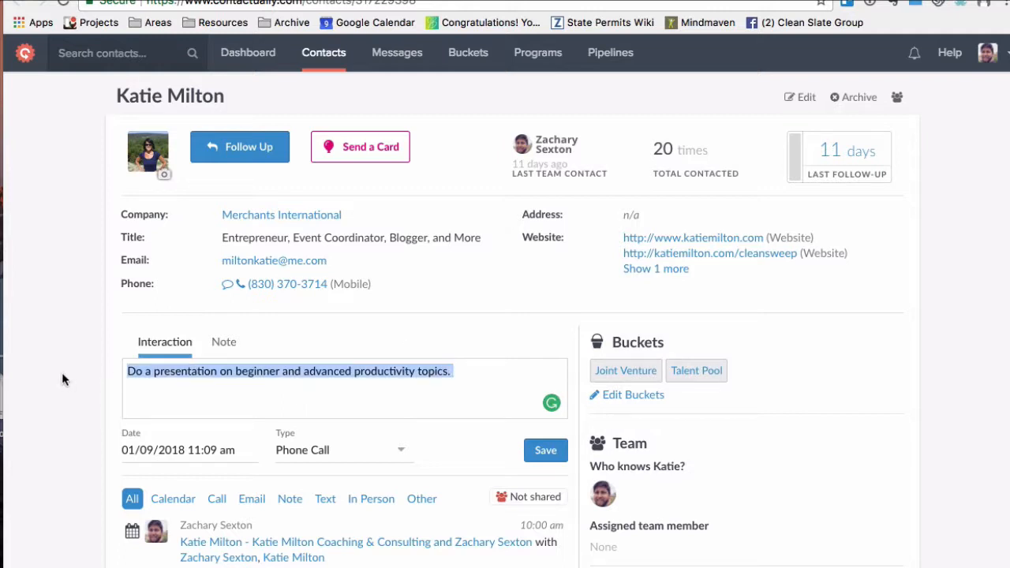
click(549, 451)
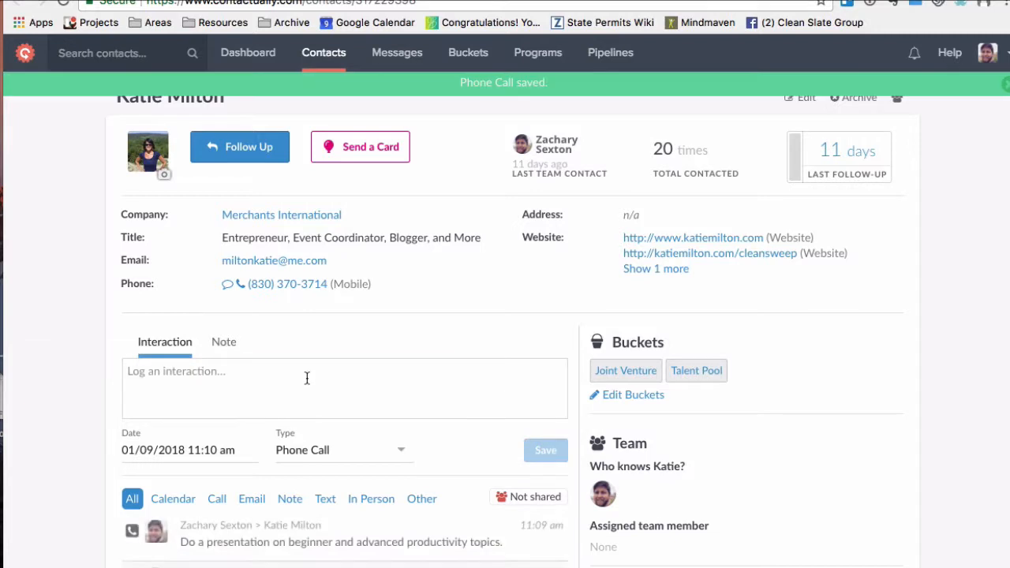
- Edit the logged phone call about the productivity presentation, append "Virtual Coffee." to its text, and save it
scroll(307, 376, down, 1)
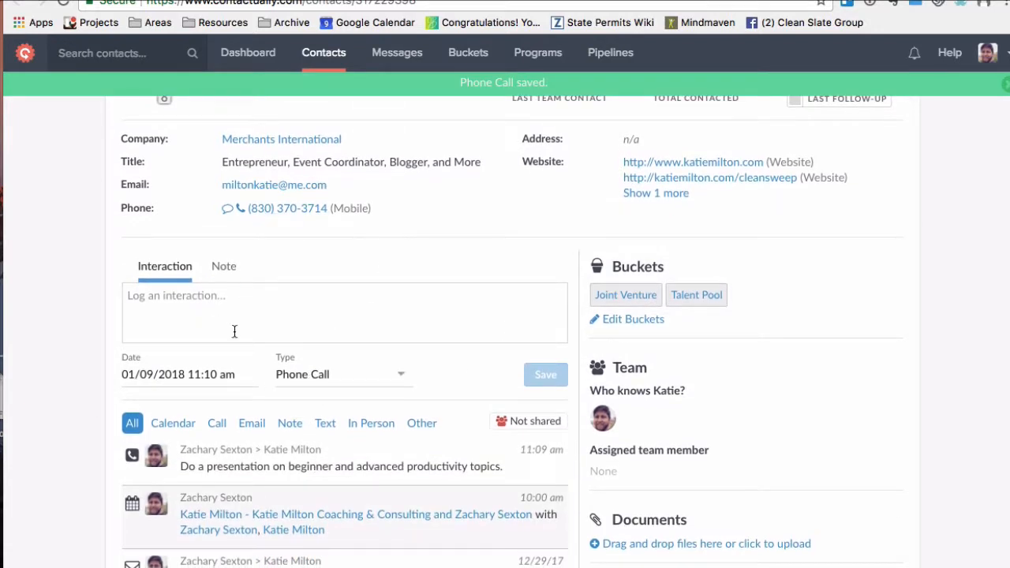
scroll(236, 332, up, 1)
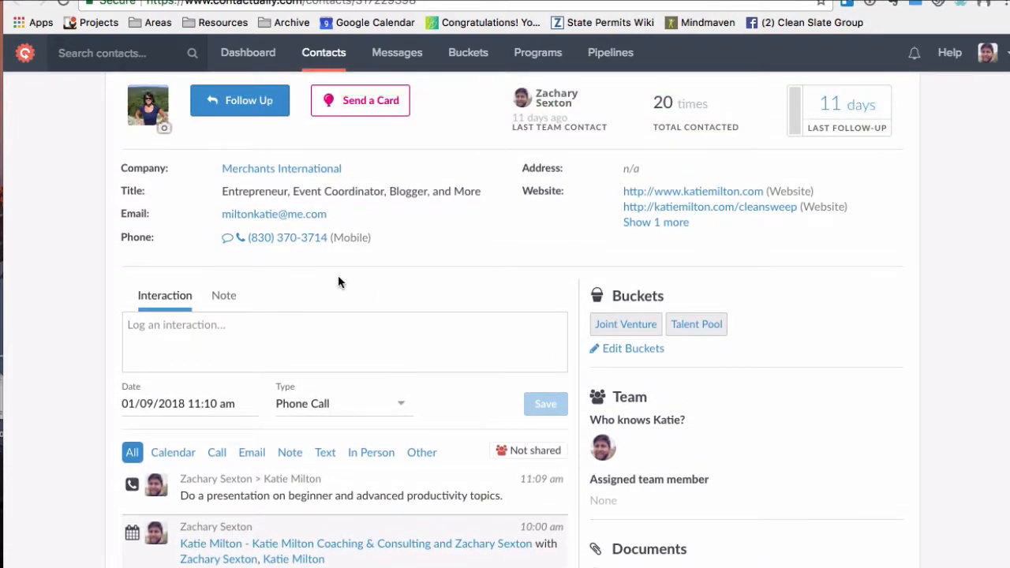
scroll(399, 372, down, 1)
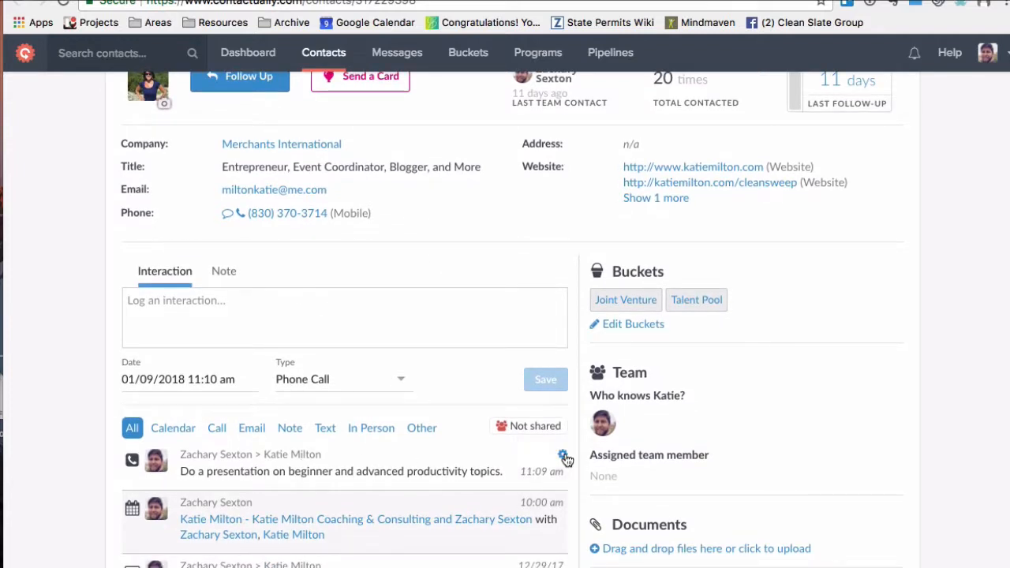
click(562, 455)
click(545, 479)
scroll(342, 444, down, 2)
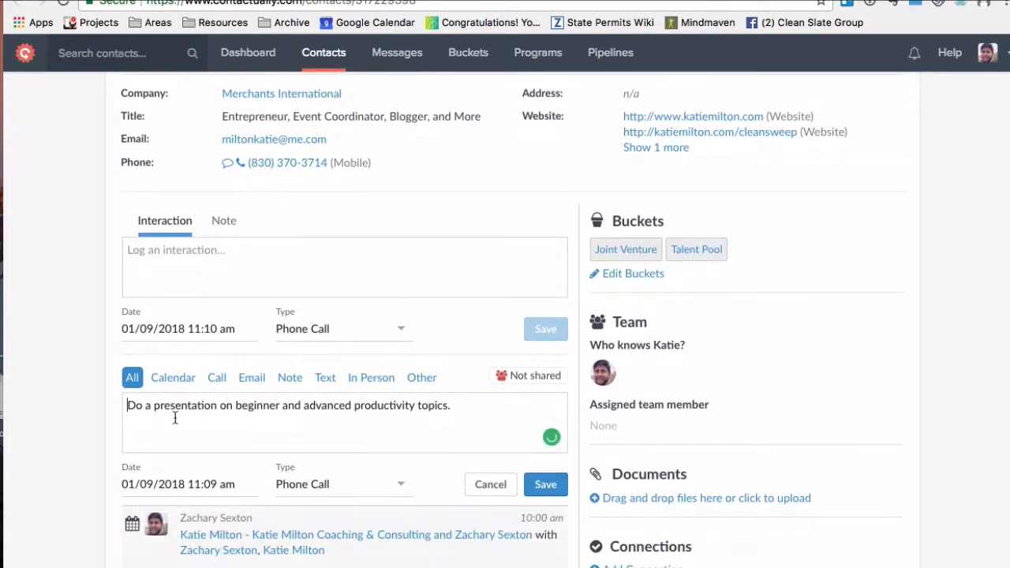
text(Virtual Coffee.)
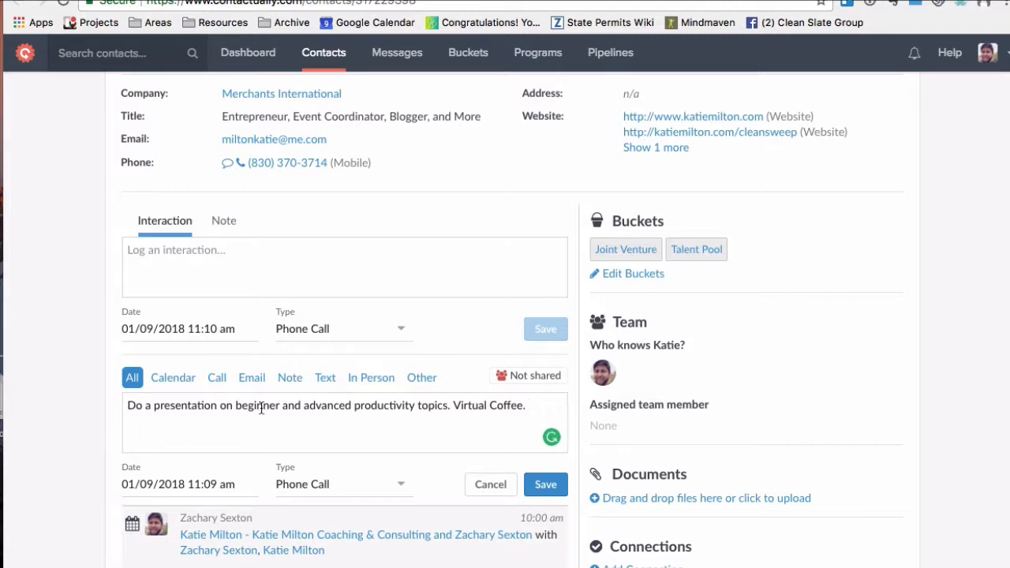
click(543, 484)
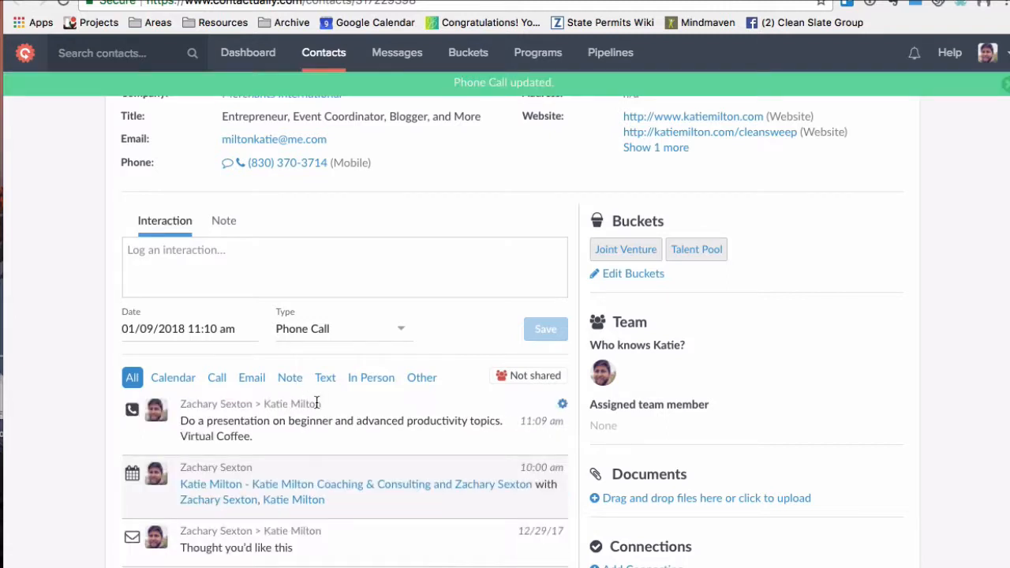
- Start a new task for the contact with the title "follow up about speaking opportunity"
scroll(446, 415, down, 1)
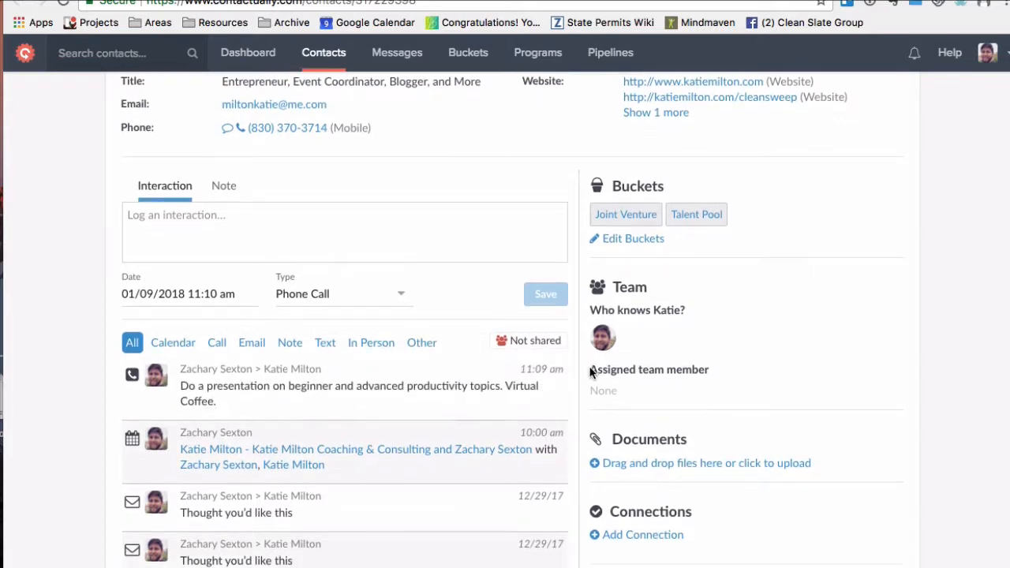
scroll(589, 368, down, 1)
scroll(589, 369, down, 10)
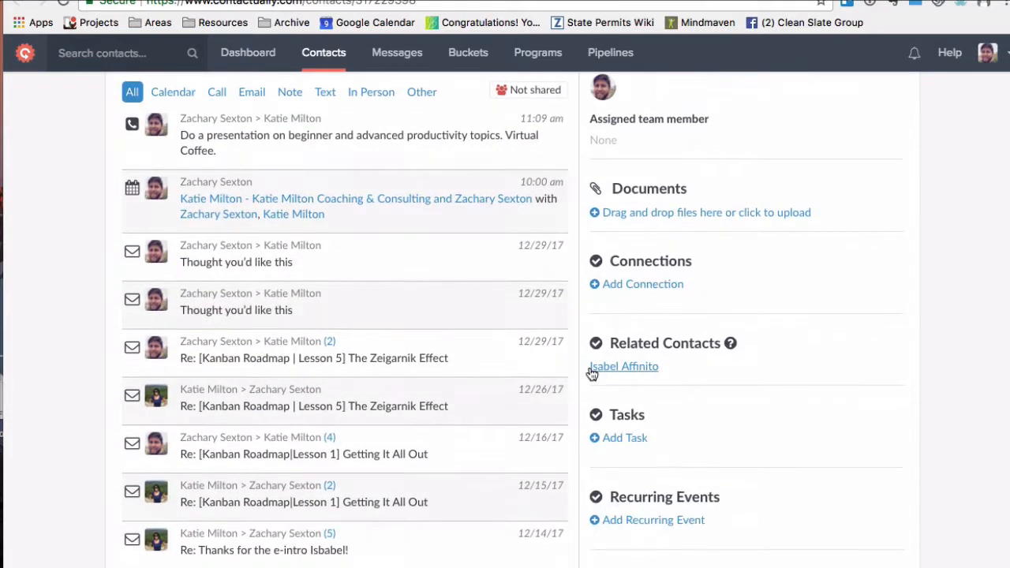
scroll(594, 375, down, 3)
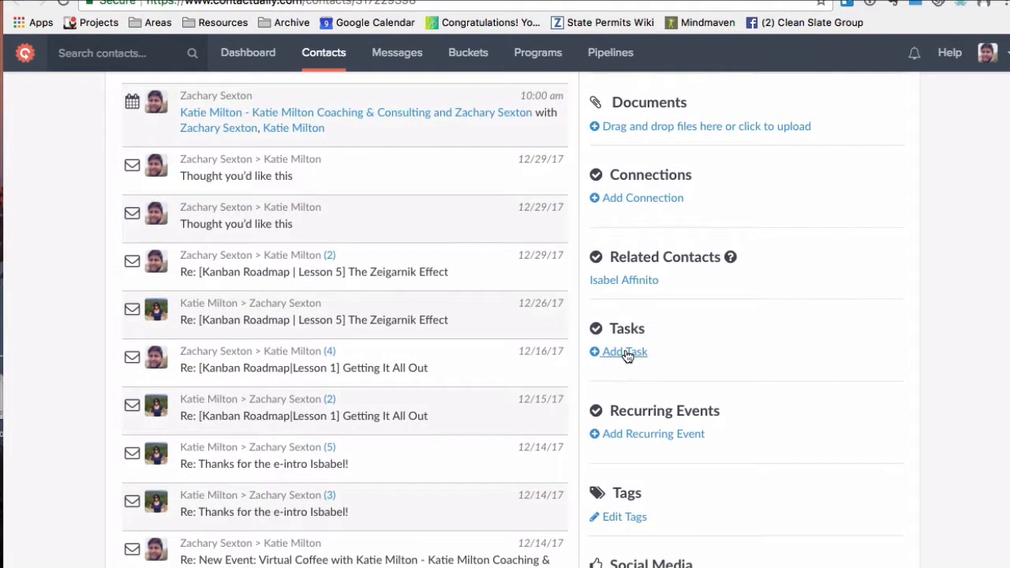
click(627, 352)
click(413, 181)
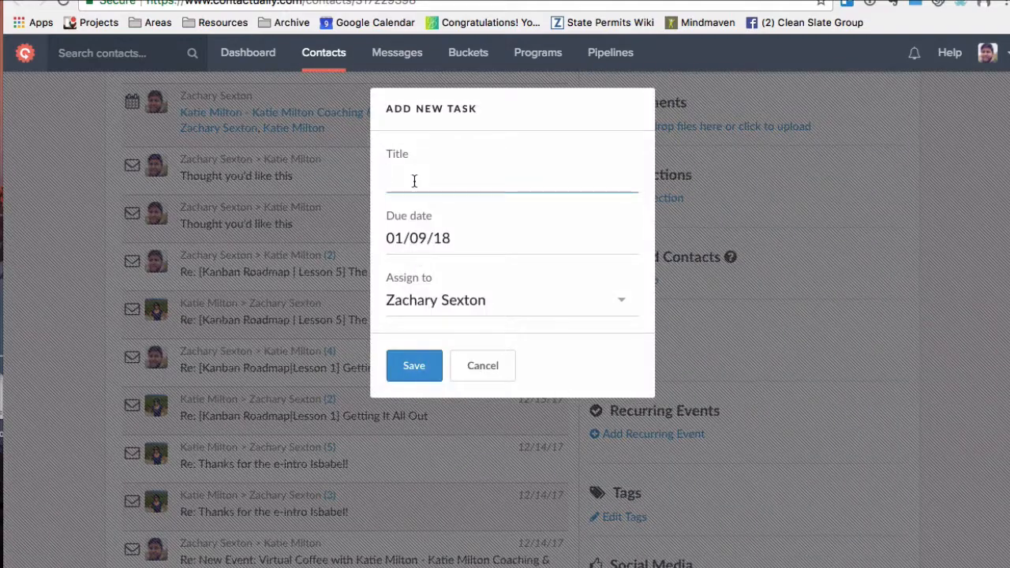
text(foll)
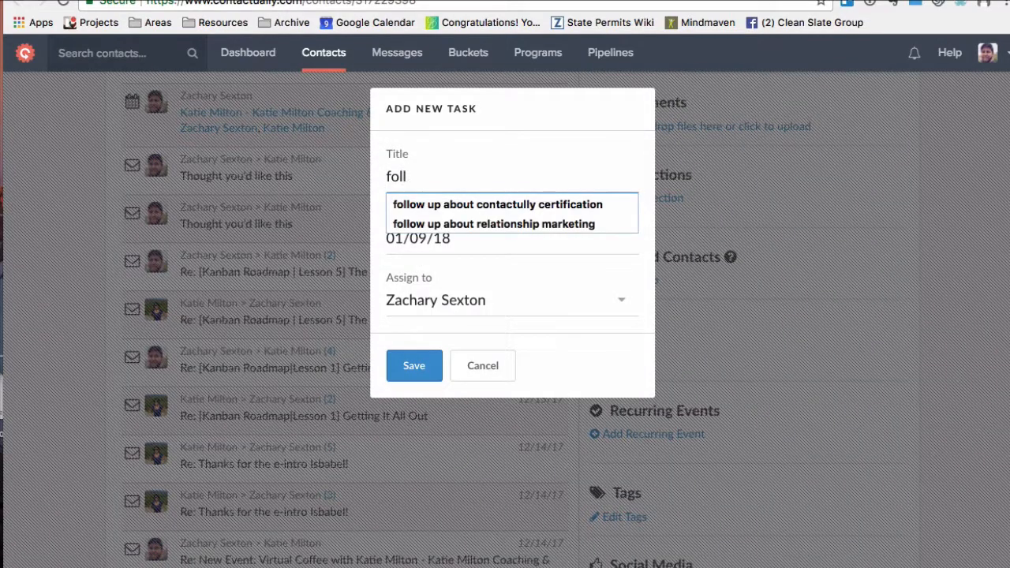
text(ow up about)
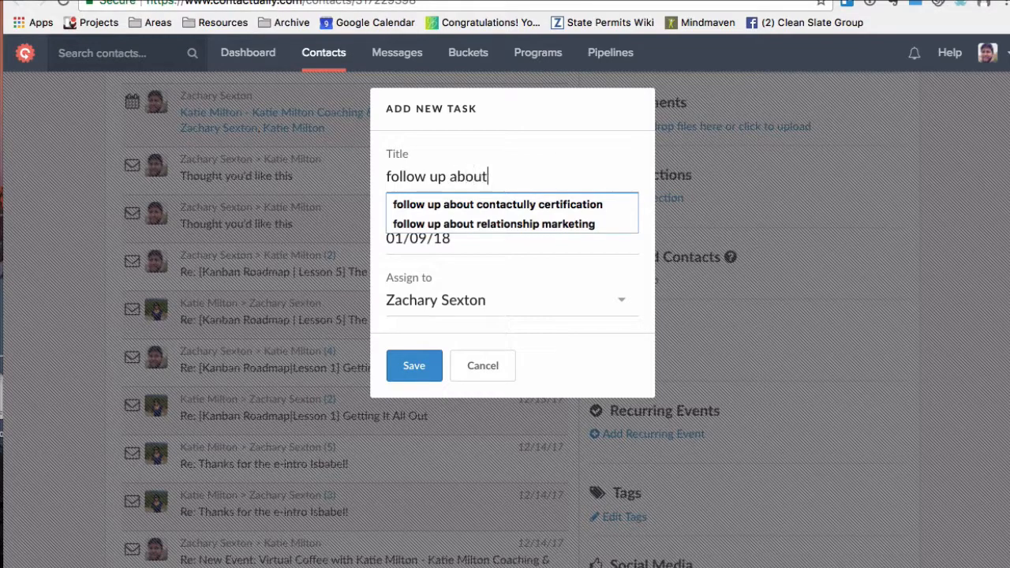
text( s)
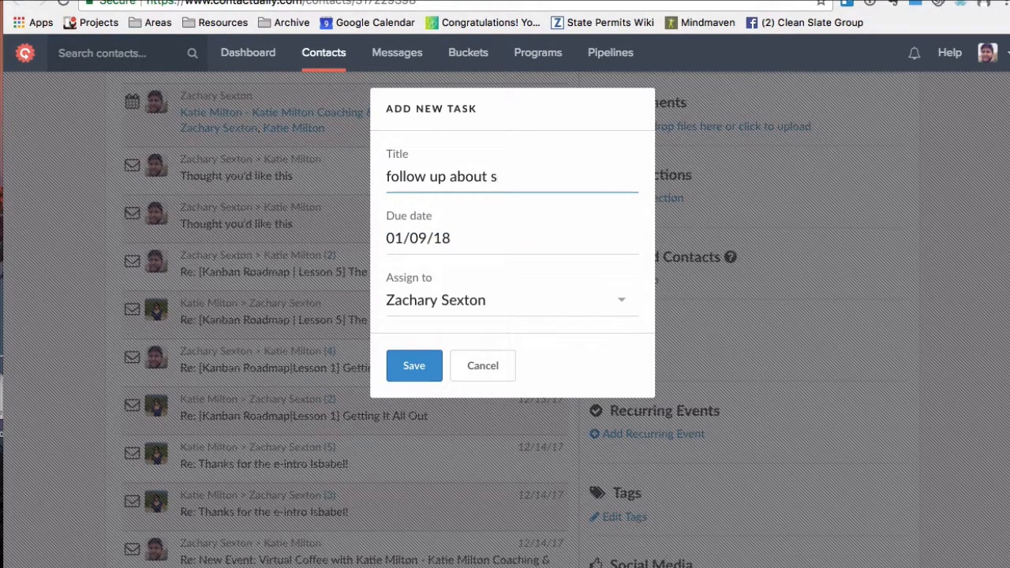
text(peaking off)
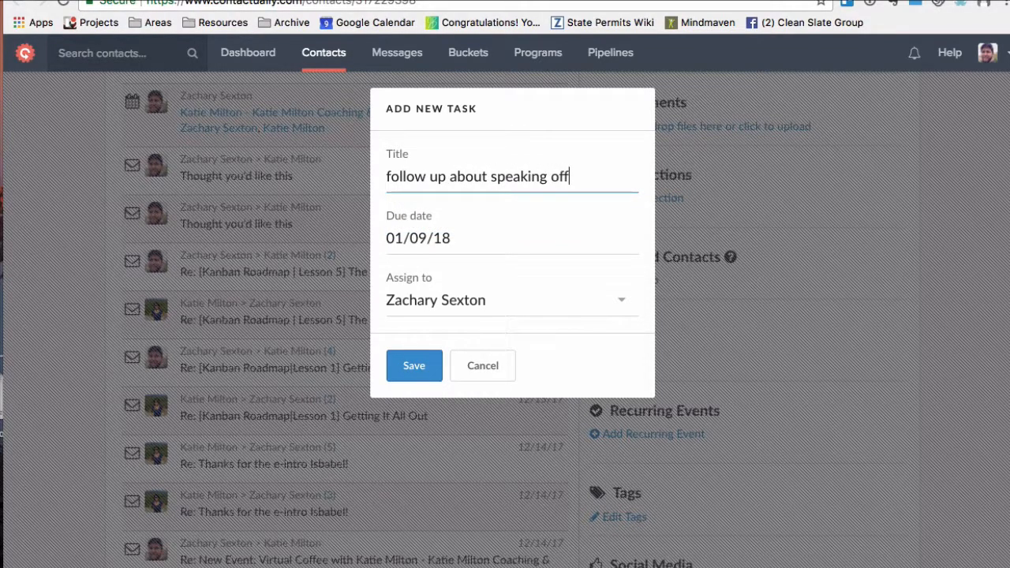
key(BackSpace)
key(BackSpace)
text(pportunity)
- Set the new task's due date to 02/13/2018 and save the task
click(435, 238)
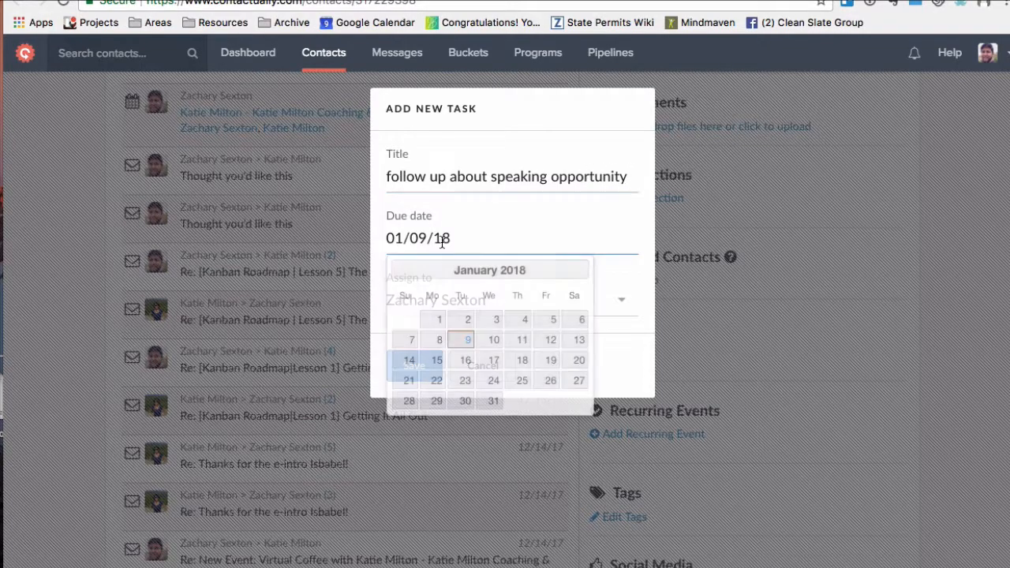
click(578, 272)
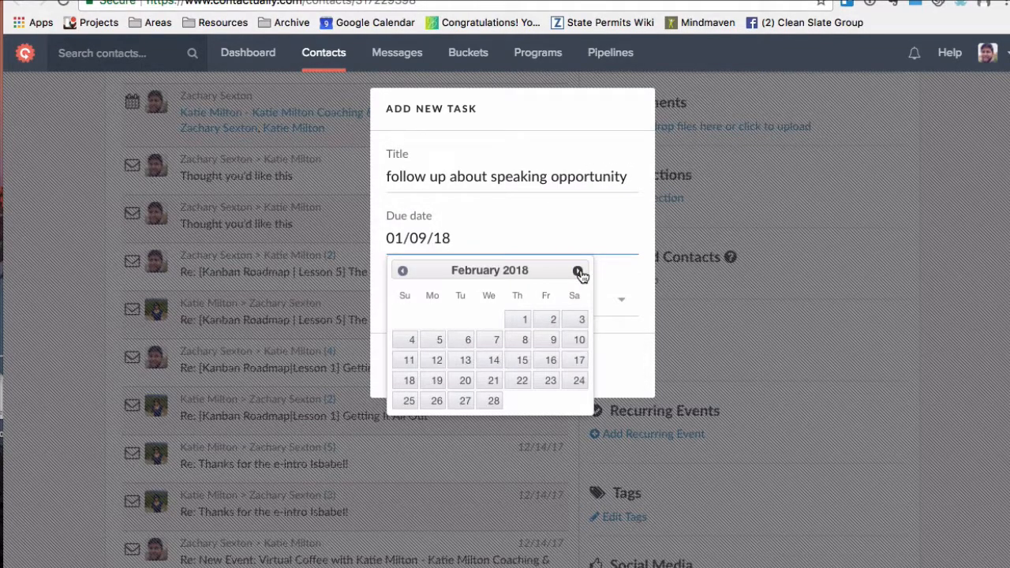
click(465, 360)
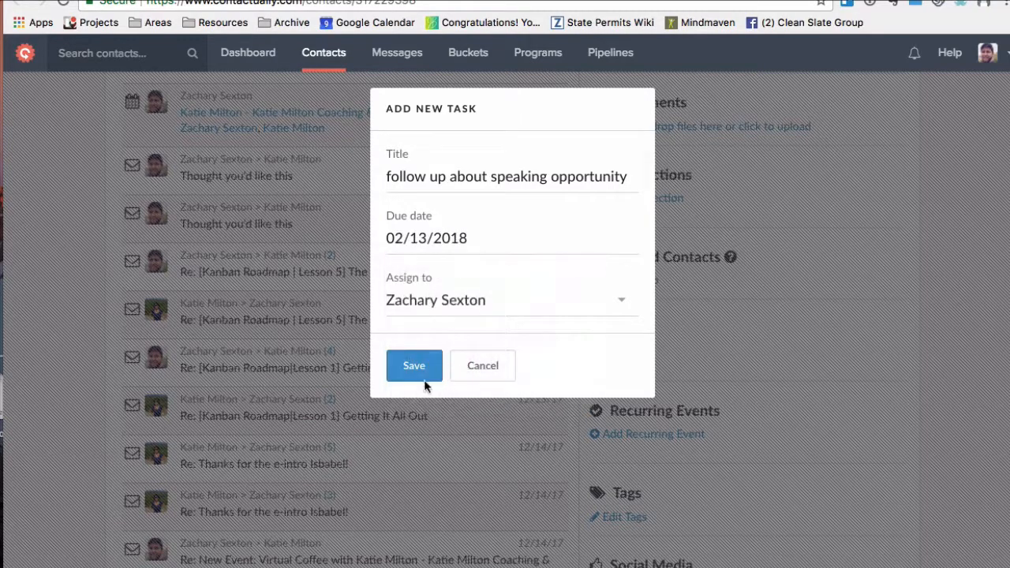
click(415, 377)
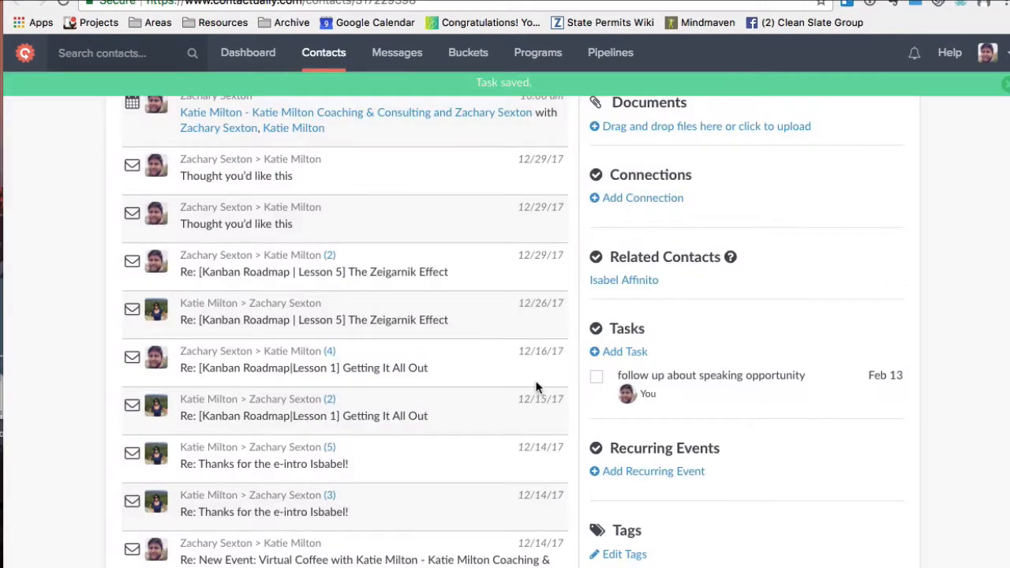
- Add a second task for the contact titled "Send her info about beta follow up coaching group" and save it
scroll(631, 325, down, 1)
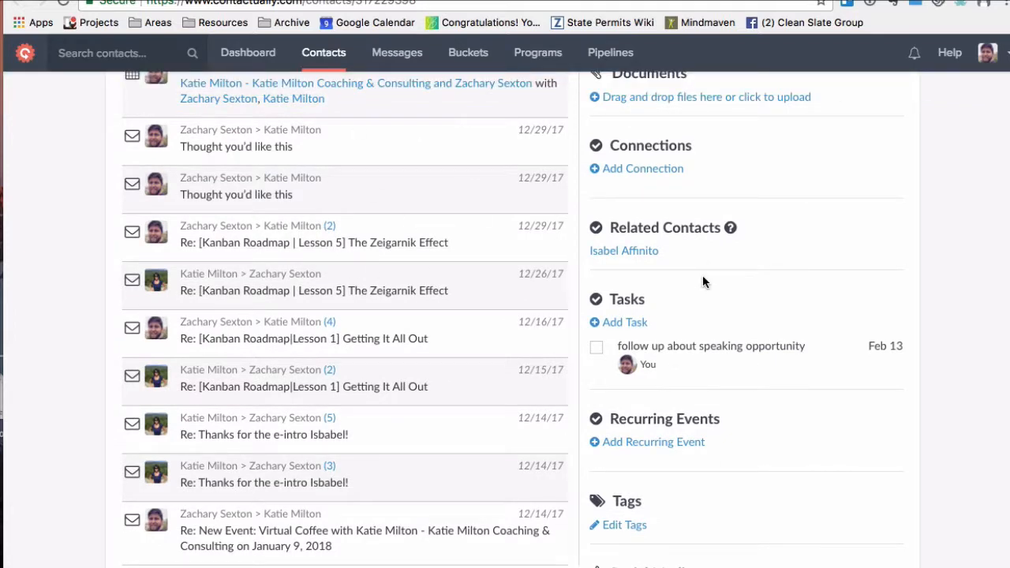
scroll(704, 282, down, 1)
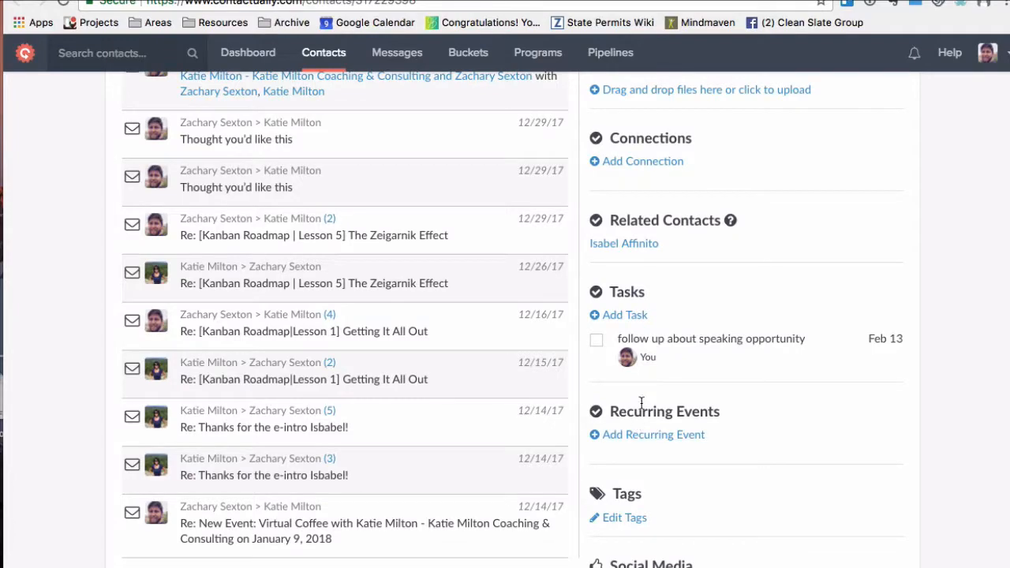
click(615, 315)
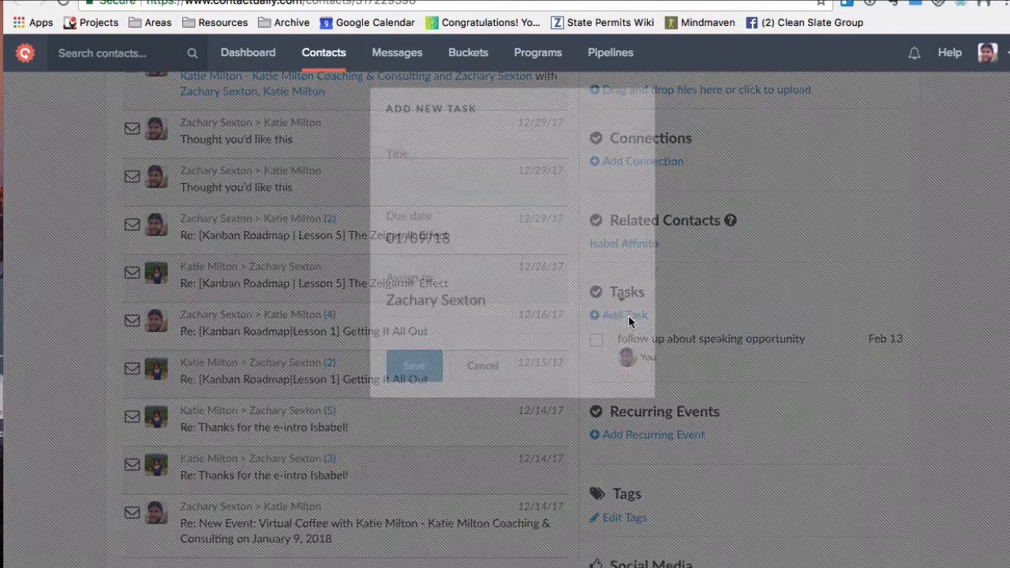
click(448, 184)
text(Send)
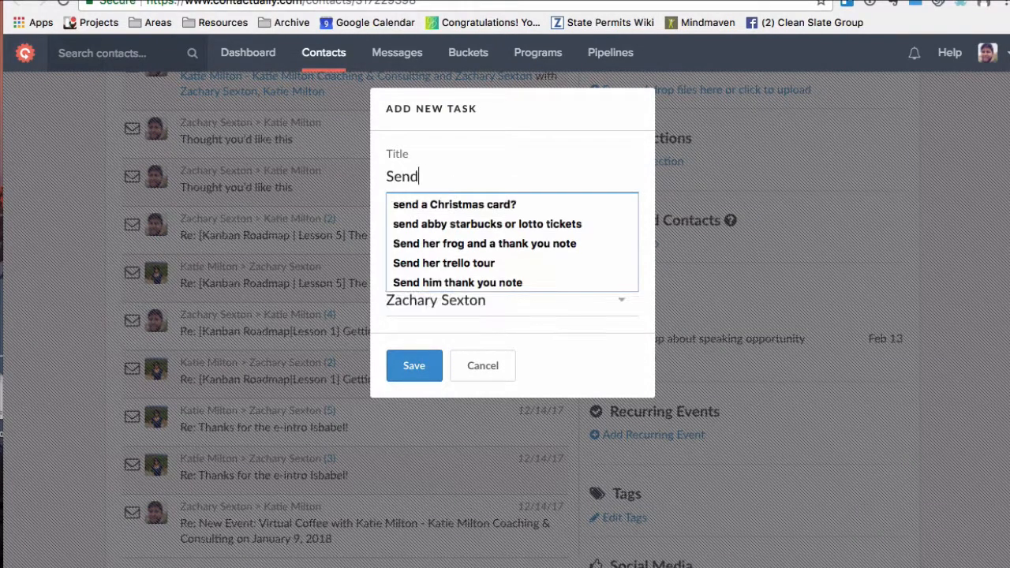
text( her infr)
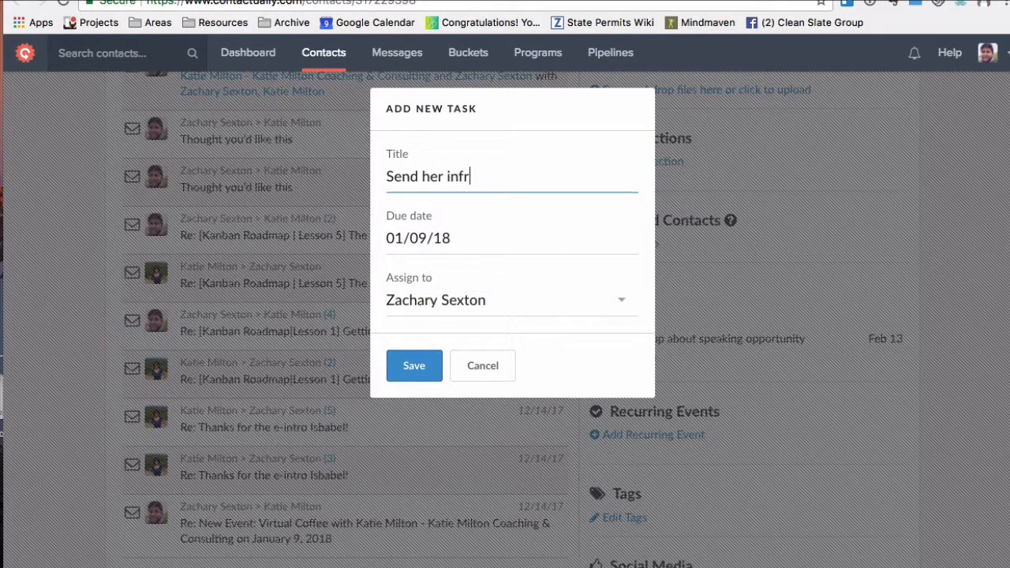
text(o about beta c)
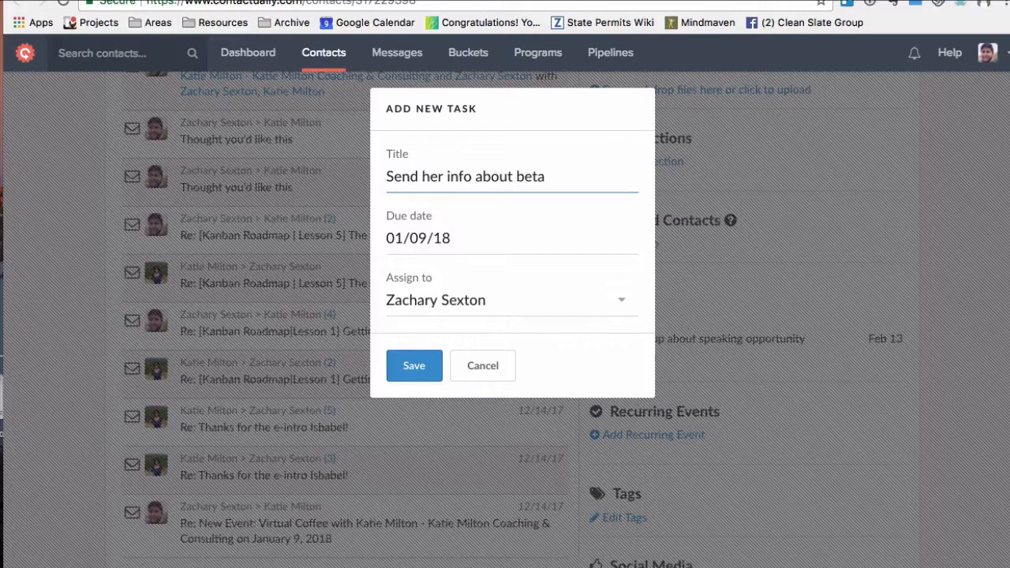
key(BackSpace)
text(group c)
key(BackSpace)
key(BackSpace)
key(BackSpace)
key(BackSpace)
key(BackSpace)
text(follow up coaching group)
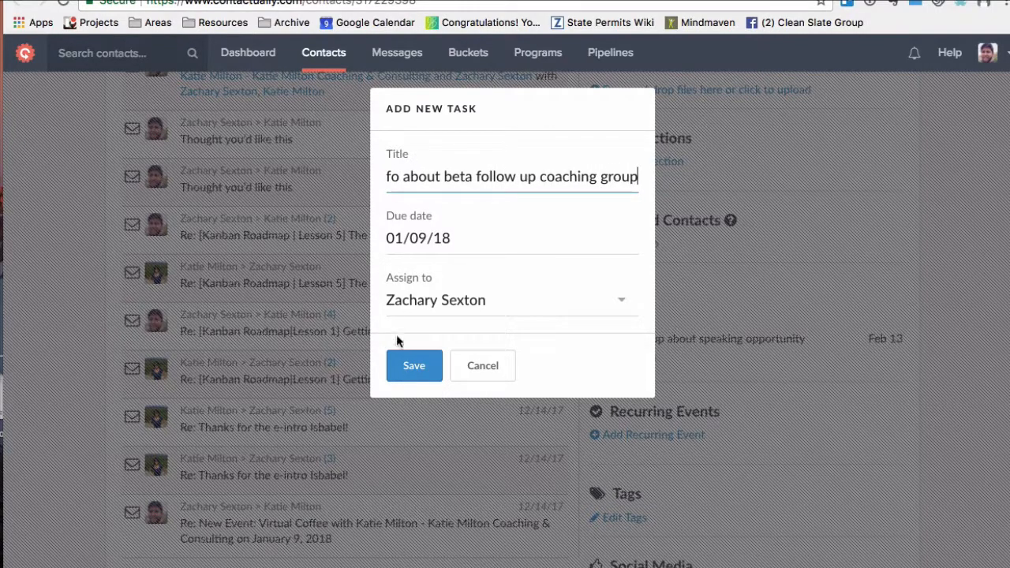
click(410, 365)
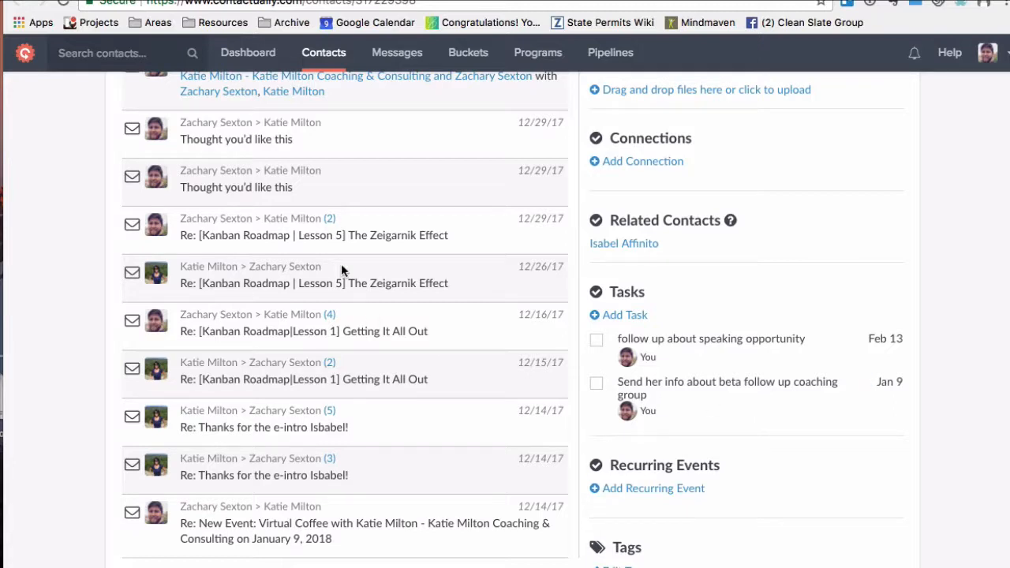
- Open the dashboard and examine today's calendar meetings and the list of due follow-up tasks
click(253, 62)
scroll(387, 350, down, 5)
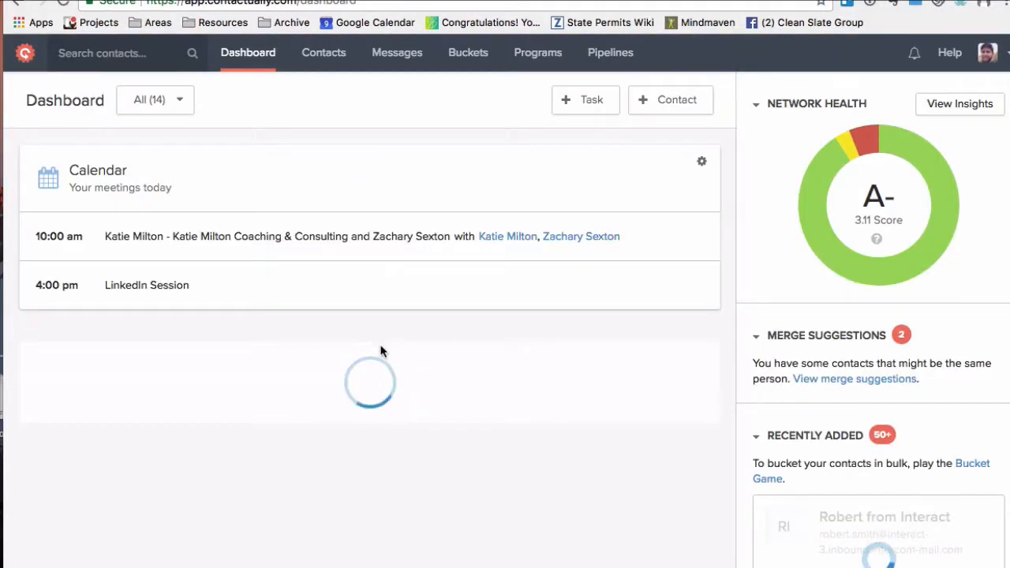
scroll(365, 355, down, 1)
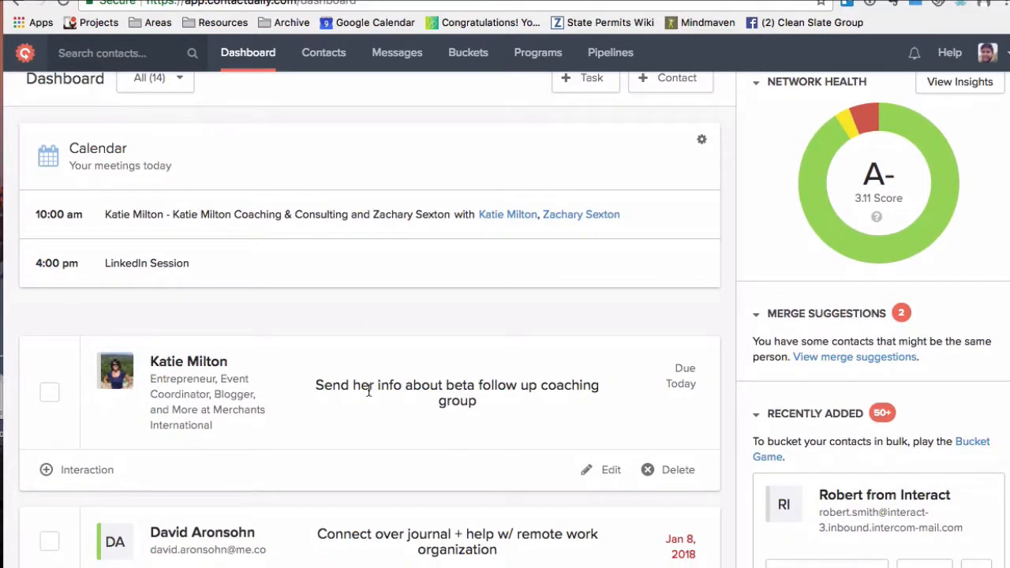
scroll(368, 390, down, 3)
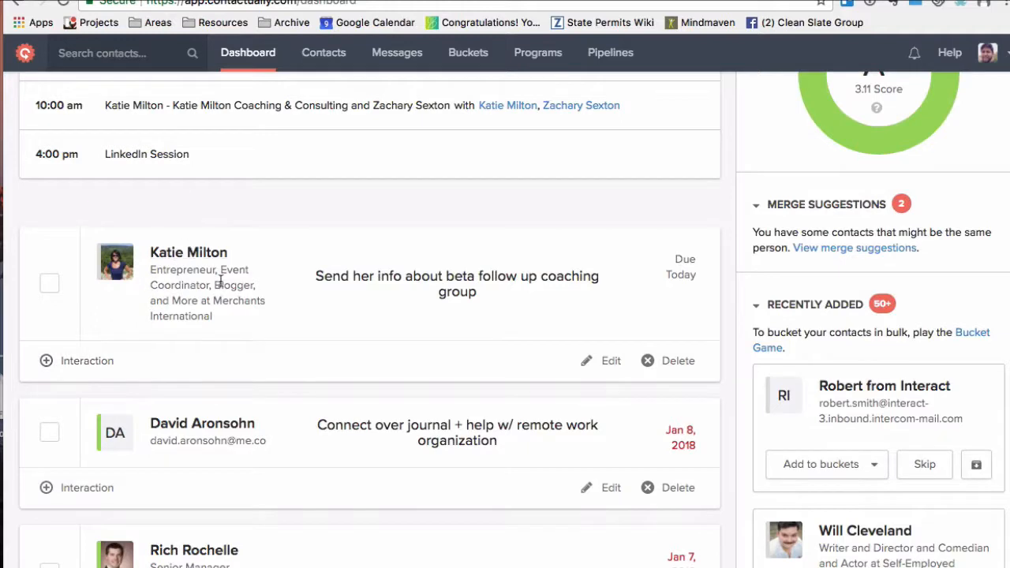
scroll(247, 284, up, 3)
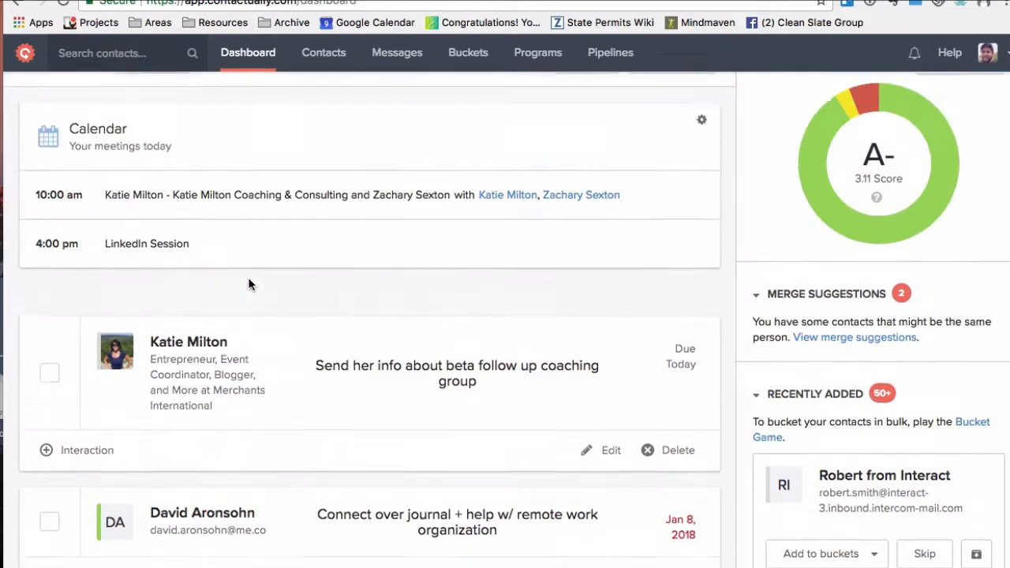
scroll(54, 268, down, 3)
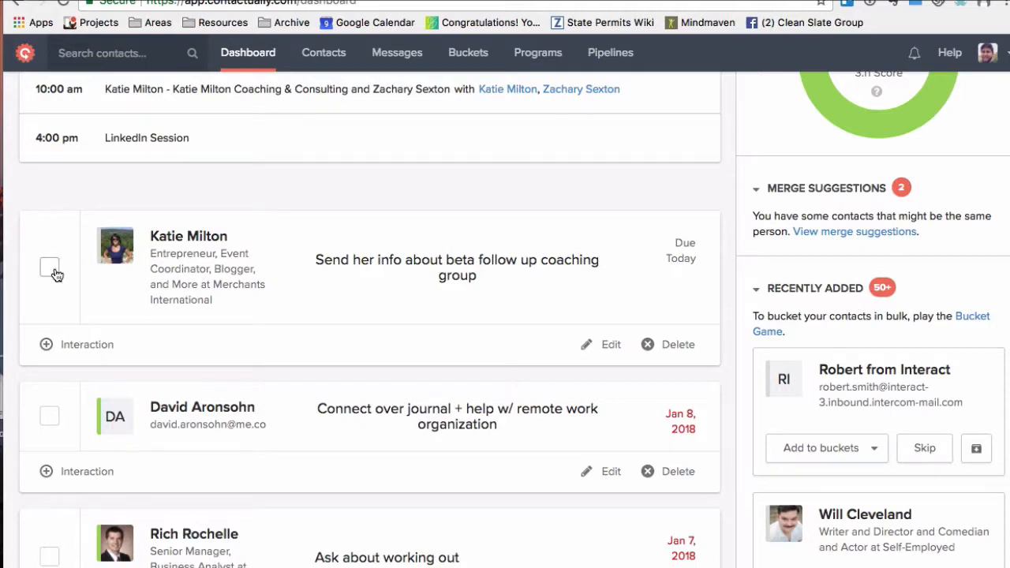
scroll(265, 280, down, 1)
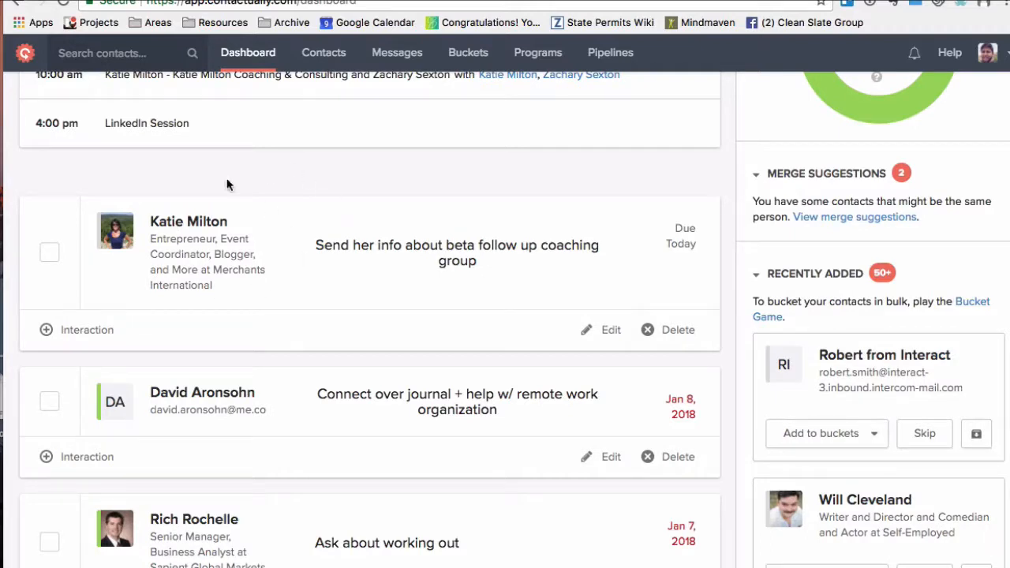
scroll(244, 276, up, 3)
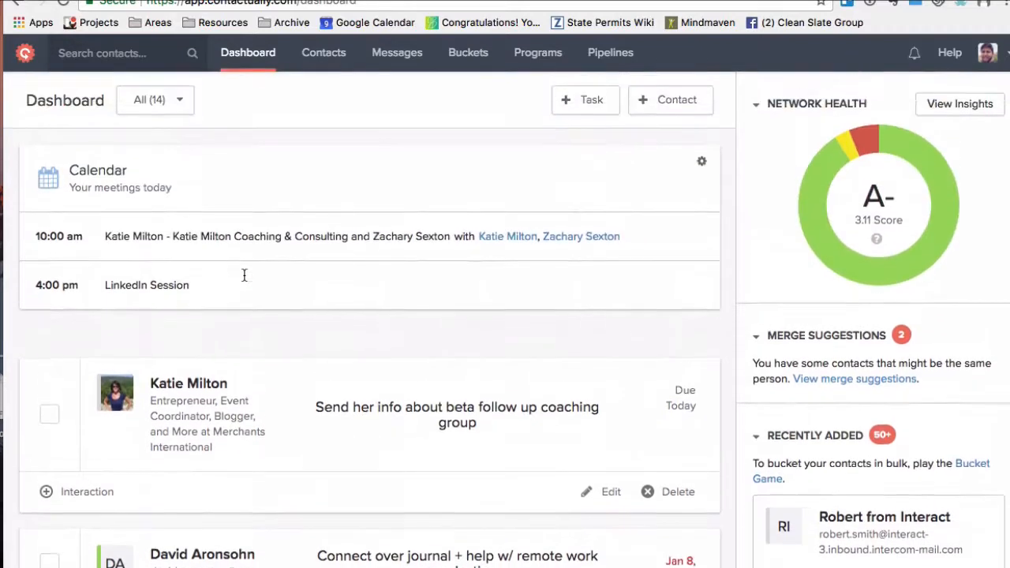
scroll(270, 315, down, 1)
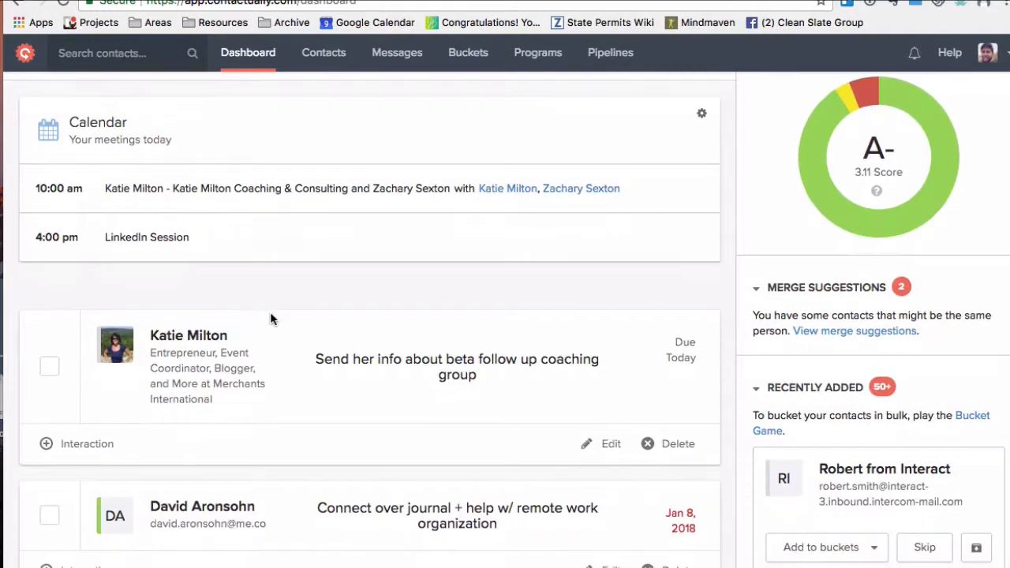
scroll(270, 318, down, 5)
scroll(270, 318, up, 6)
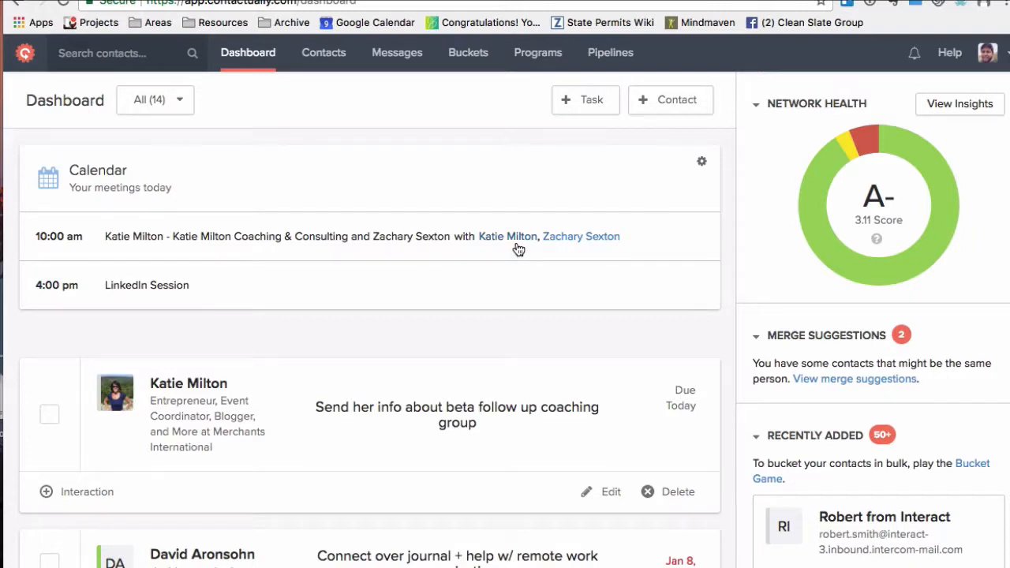
- Check the Virtual Coffee event in Google Calendar, and return to the contact's record in Contactually to look over it
click(374, 0)
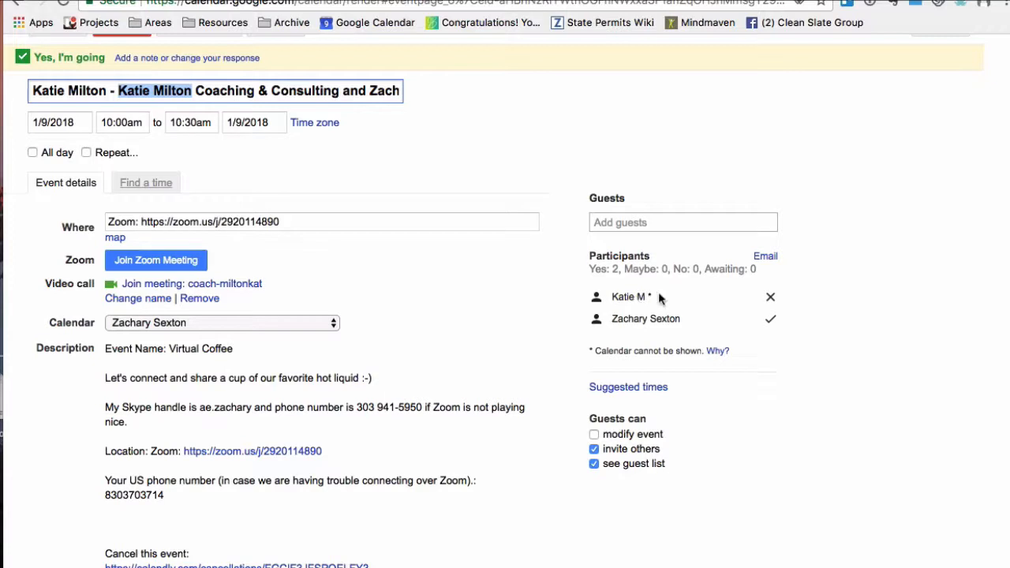
key(ctrl+shift+Tab)
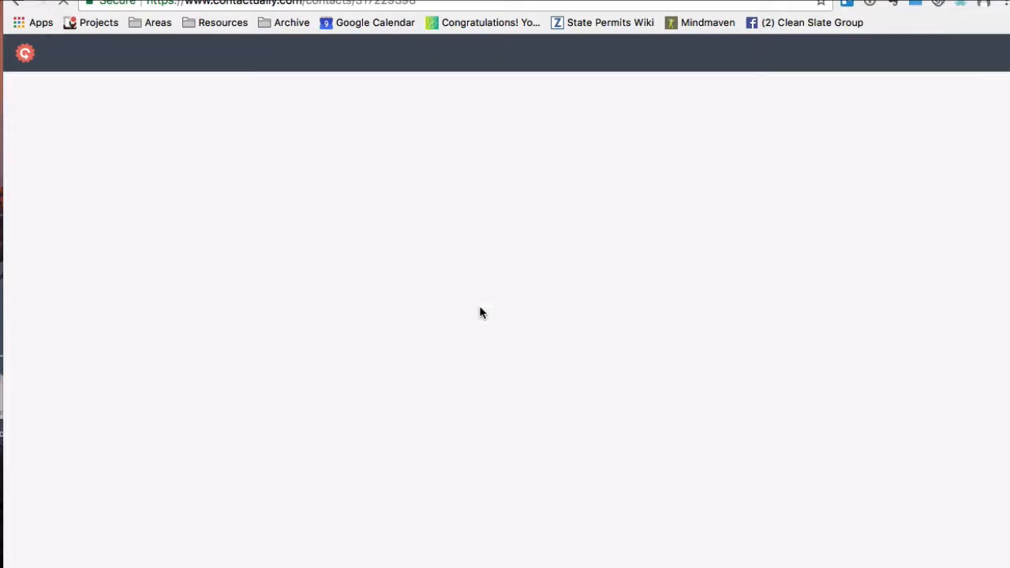
scroll(477, 313, down, 5)
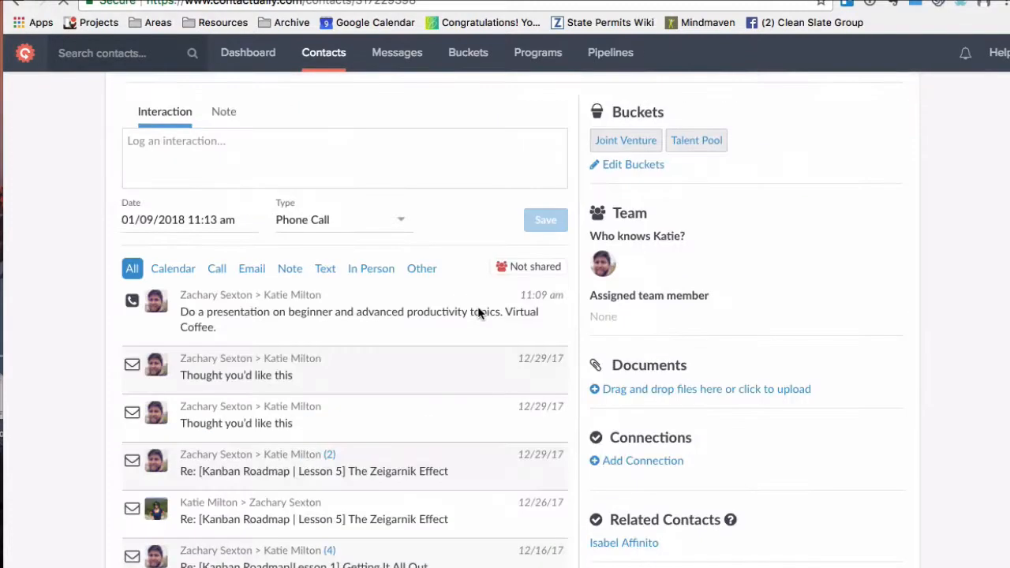
scroll(475, 313, up, 5)
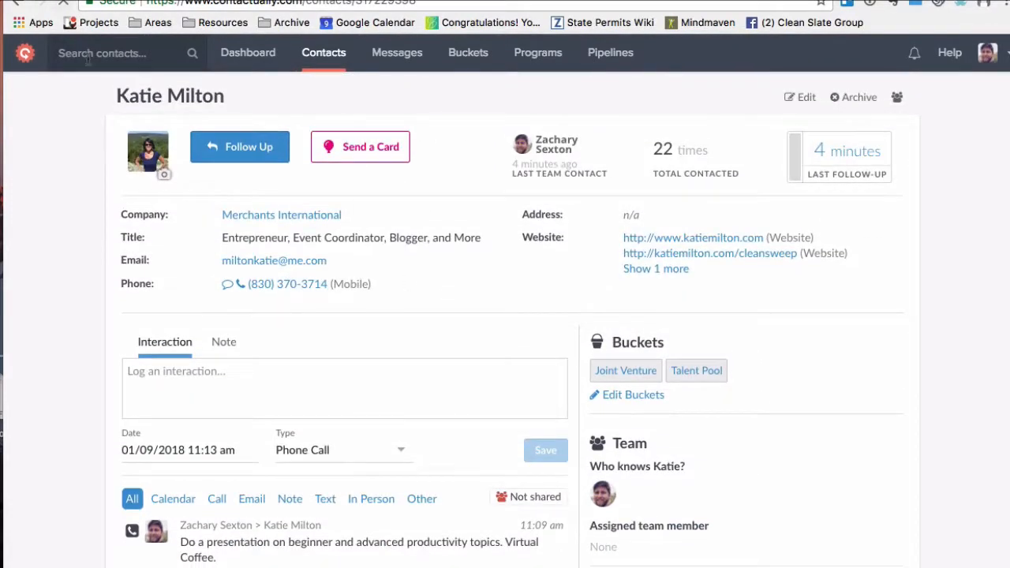
scroll(406, 335, down, 3)
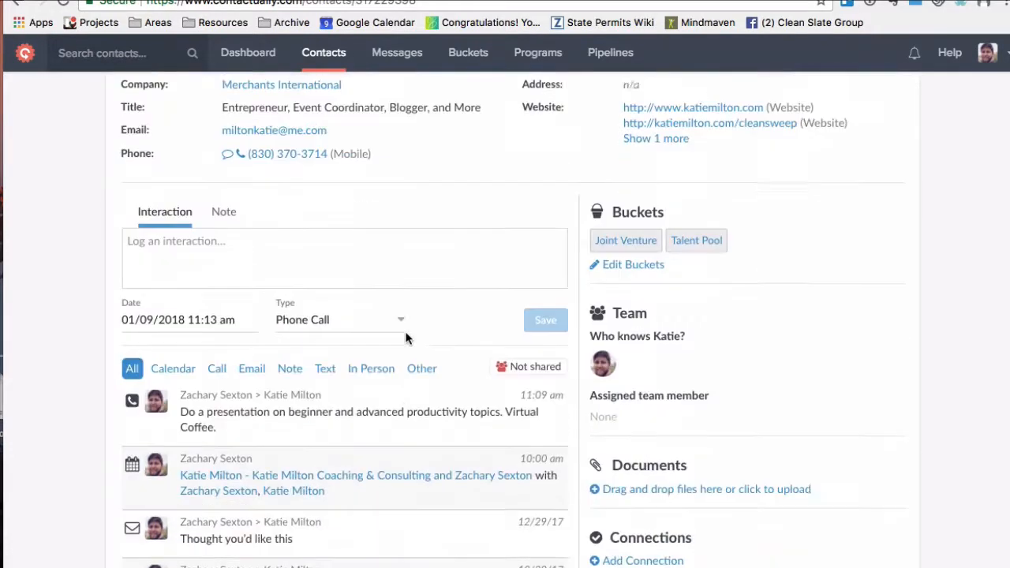
scroll(407, 333, up, 3)
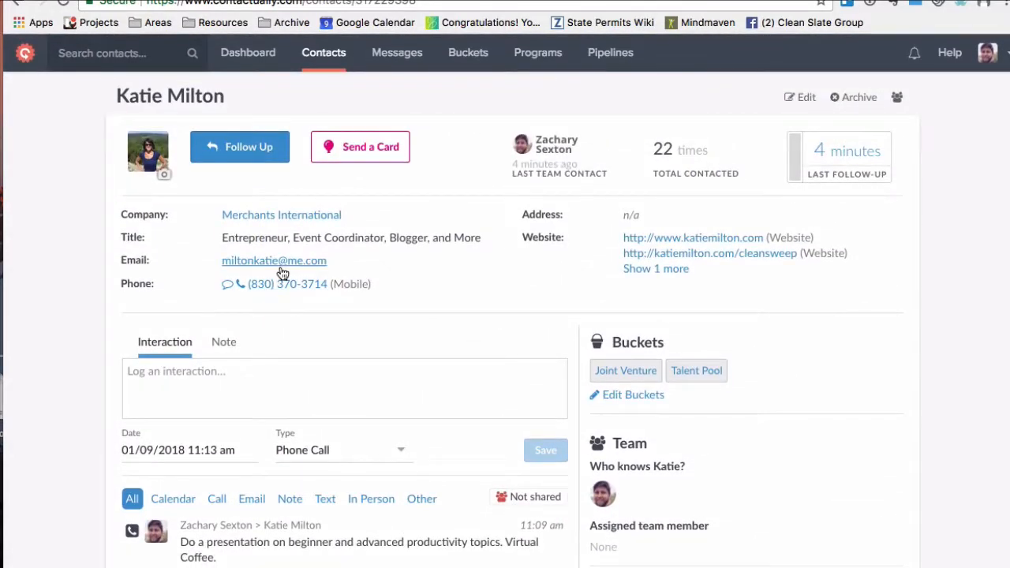
- Expand the contact's website list and review the contact details, buckets and logged interactions
click(654, 276)
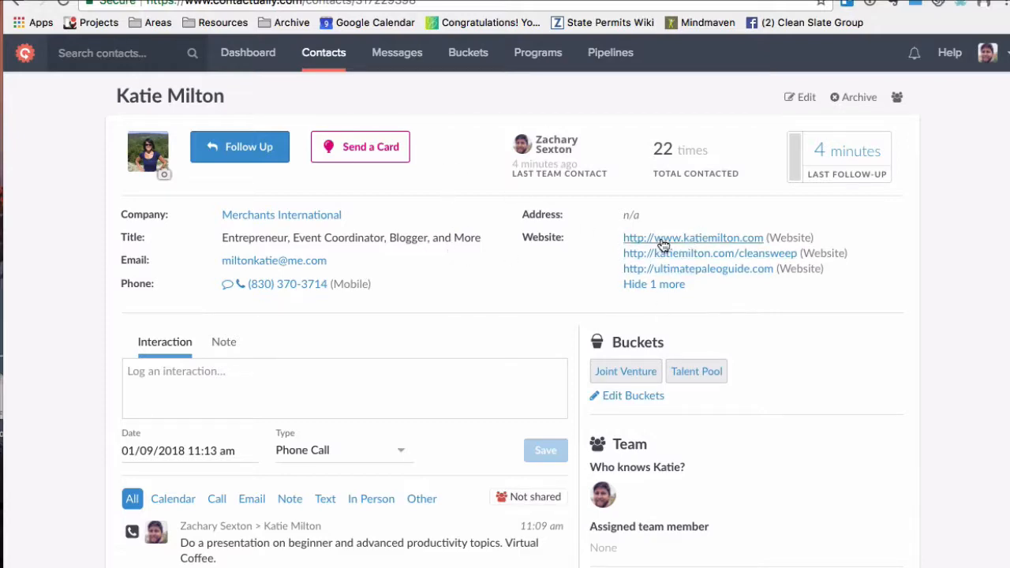
scroll(565, 281, down, 5)
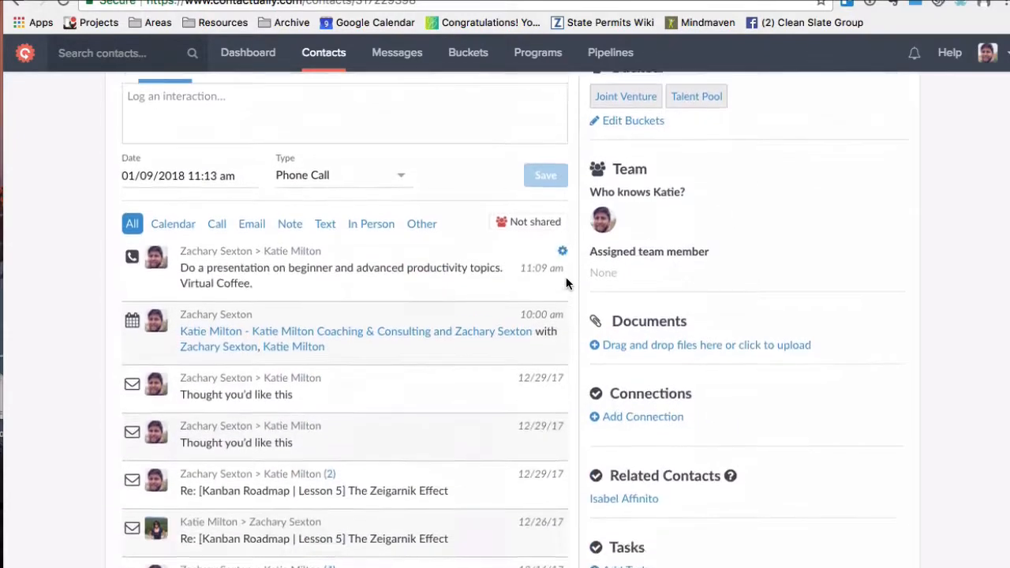
scroll(584, 276, up, 5)
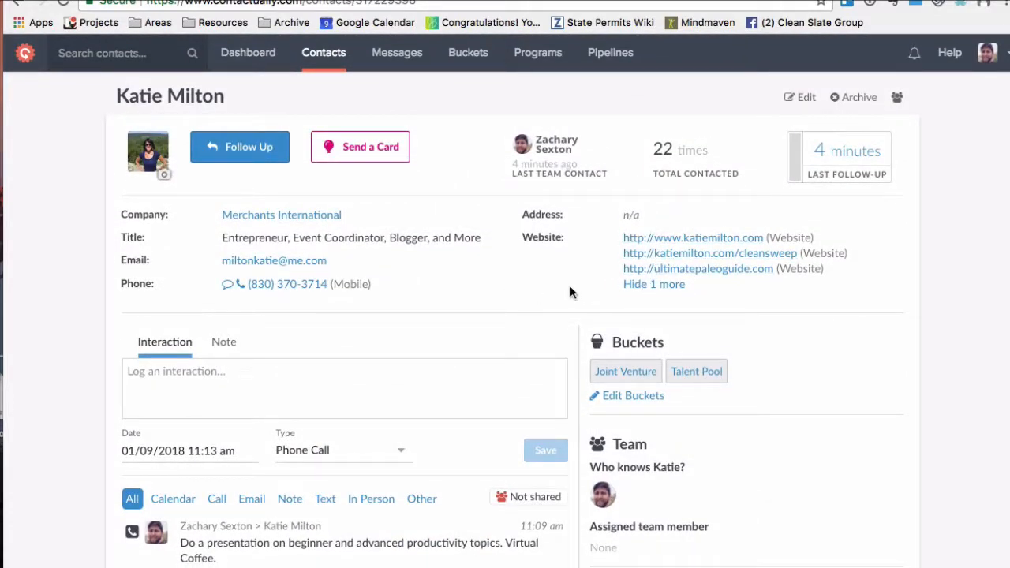
scroll(527, 275, down, 1)
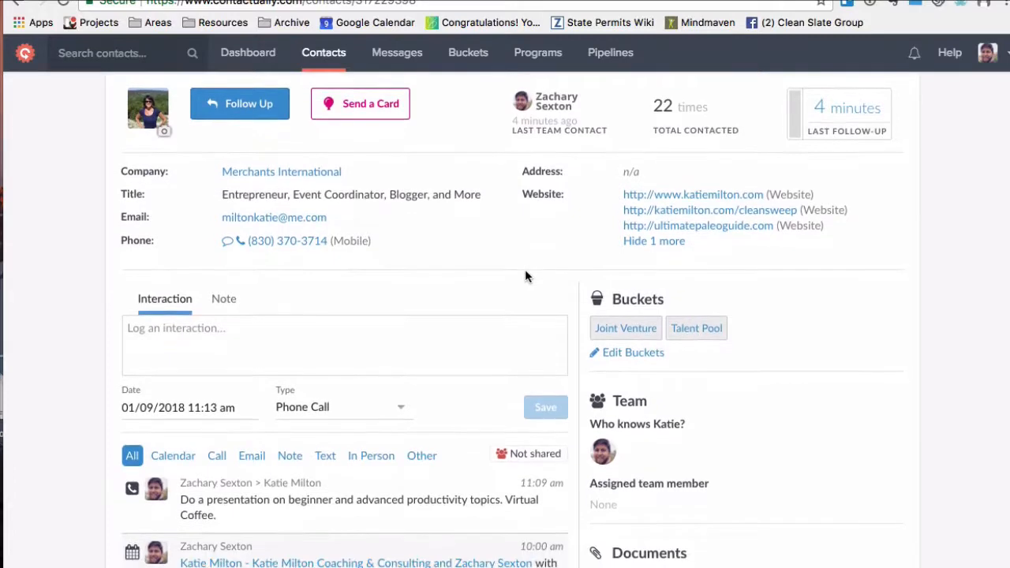
scroll(474, 252, up, 1)
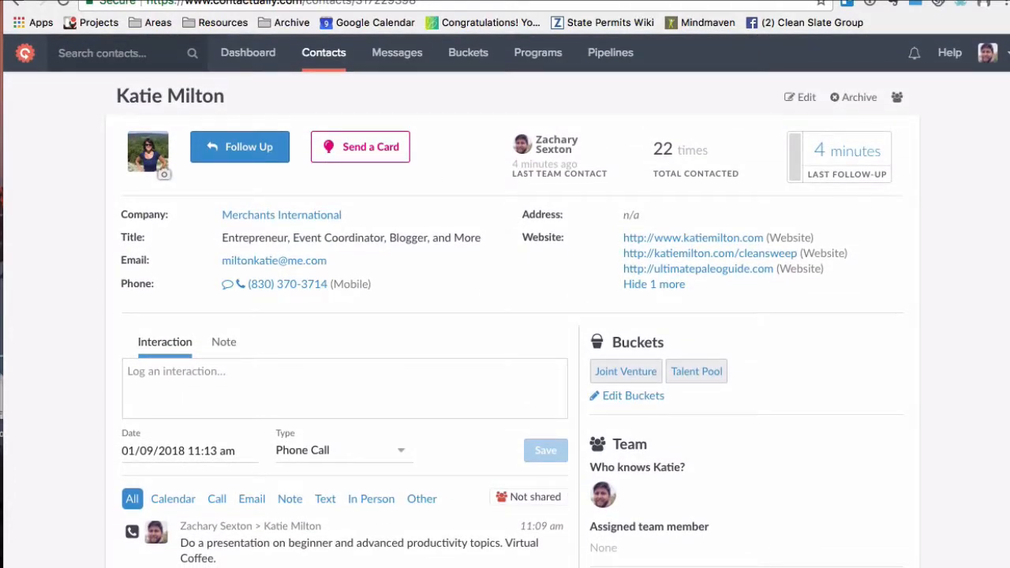
scroll(431, 255, down, 5)
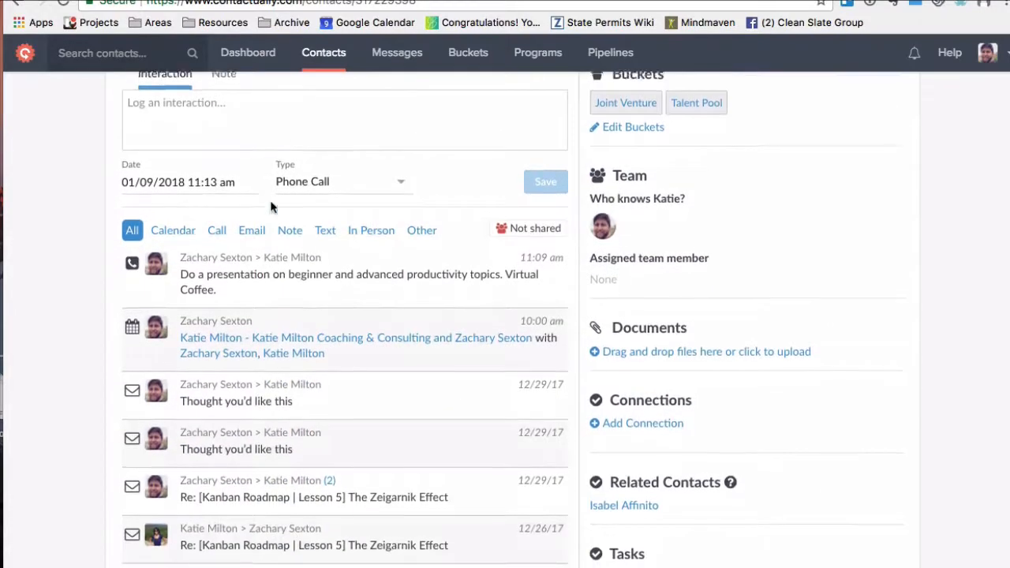
scroll(272, 222, up, 4)
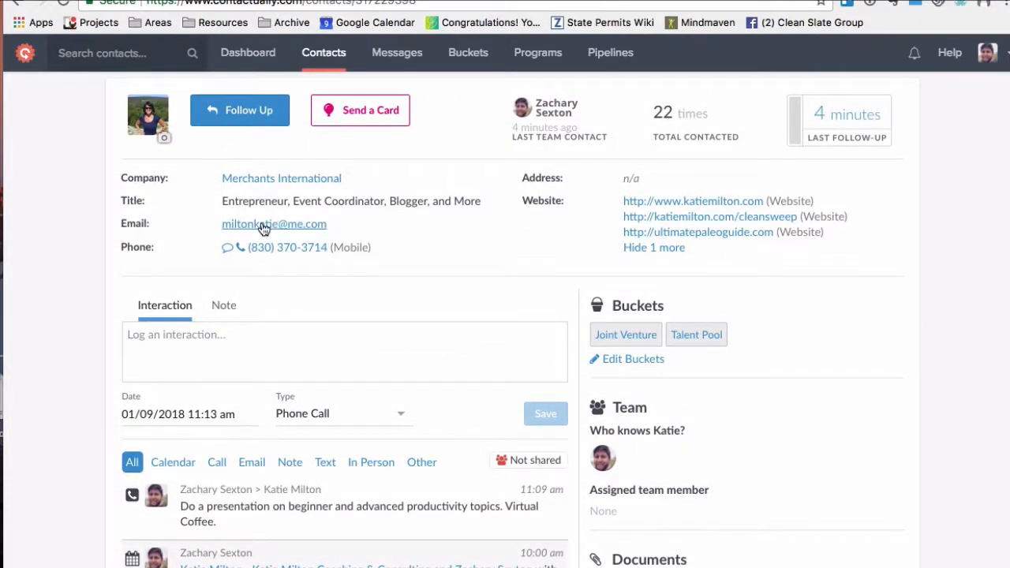
scroll(261, 225, down, 2)
scroll(263, 237, down, 1)
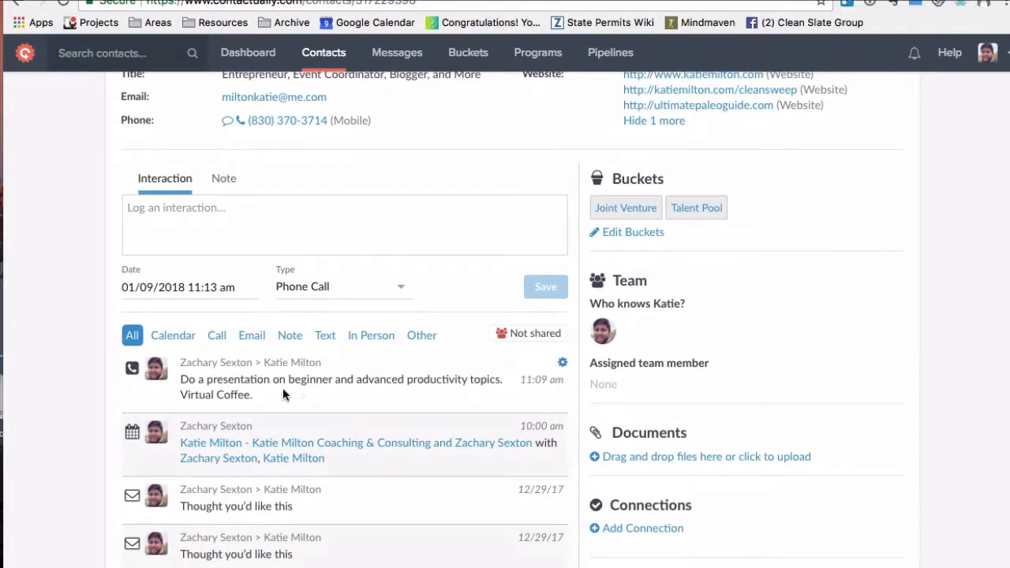